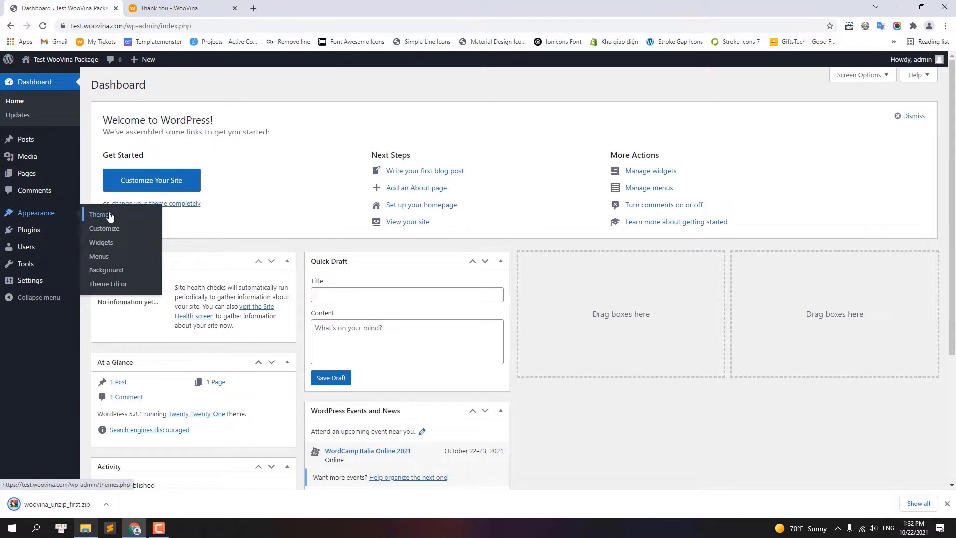
# Upload the theme file woovina.zip from the Desktop, install it and activate the WooVina theme
pyautogui.click(93, 214)
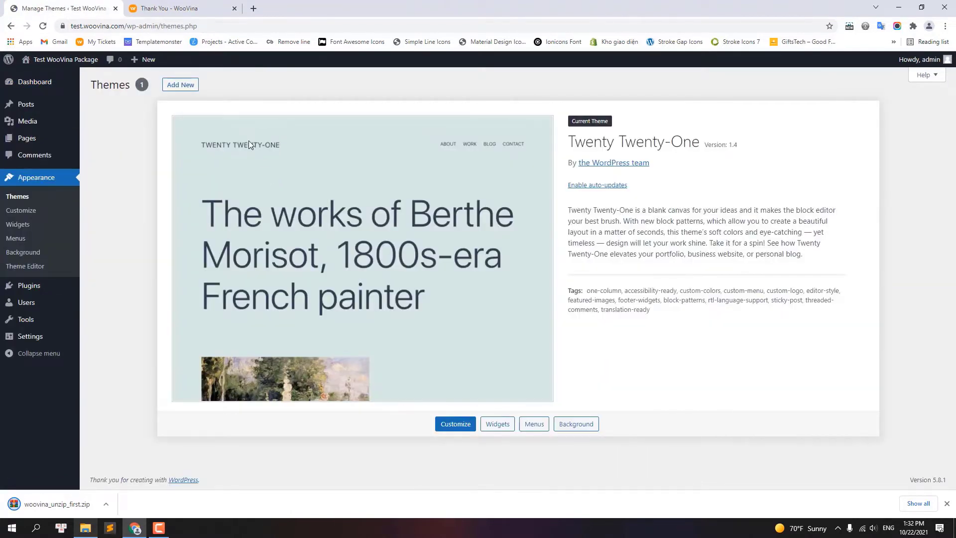
pyautogui.click(188, 87)
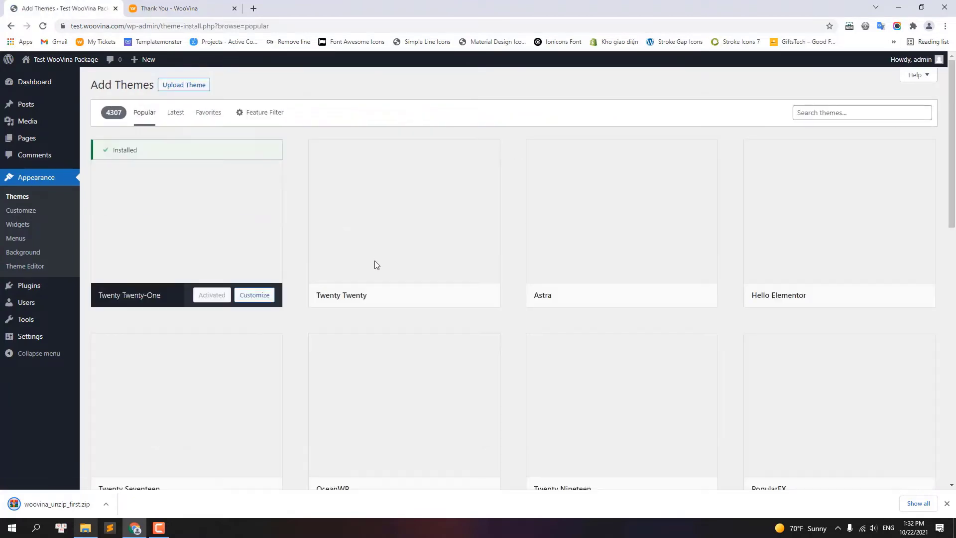
pyautogui.click(189, 87)
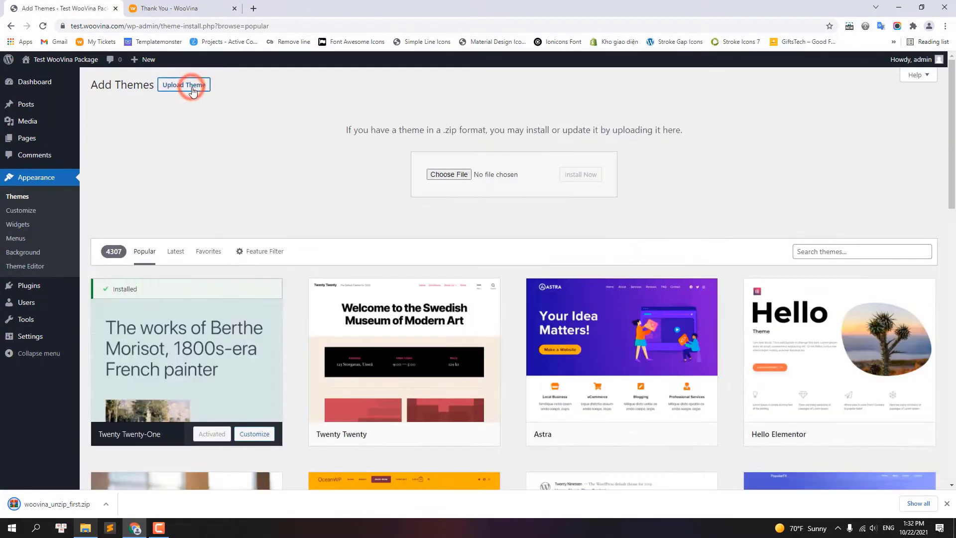
pyautogui.click(446, 175)
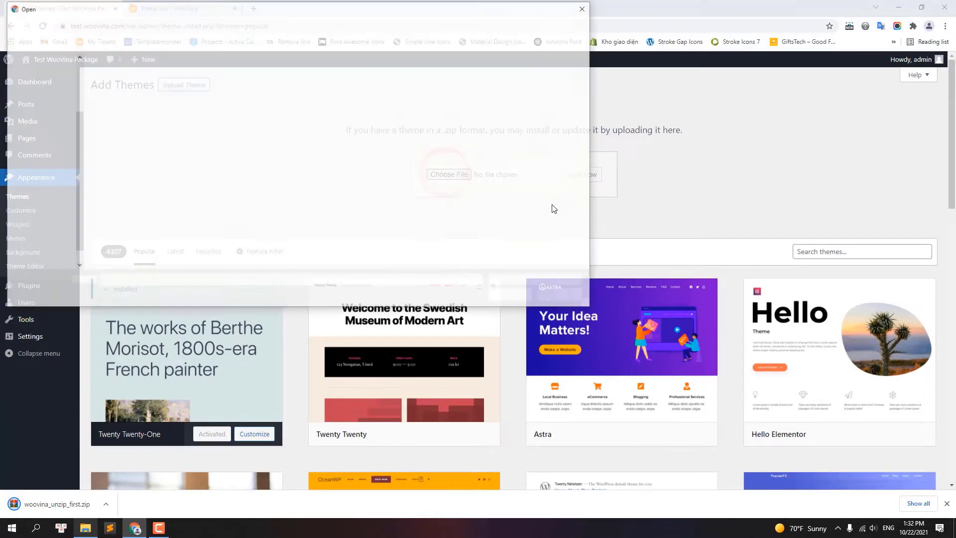
pyautogui.click(146, 167)
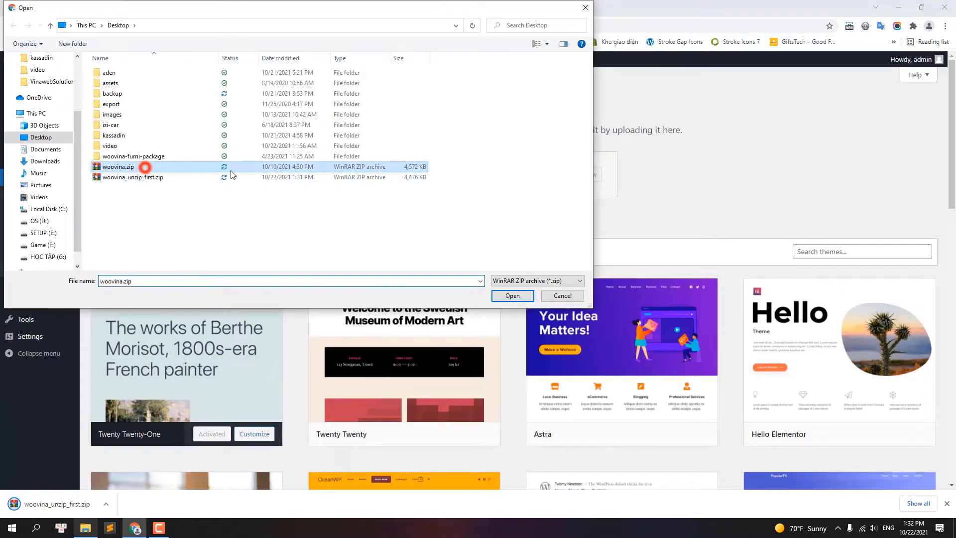
pyautogui.click(512, 297)
pyautogui.click(580, 175)
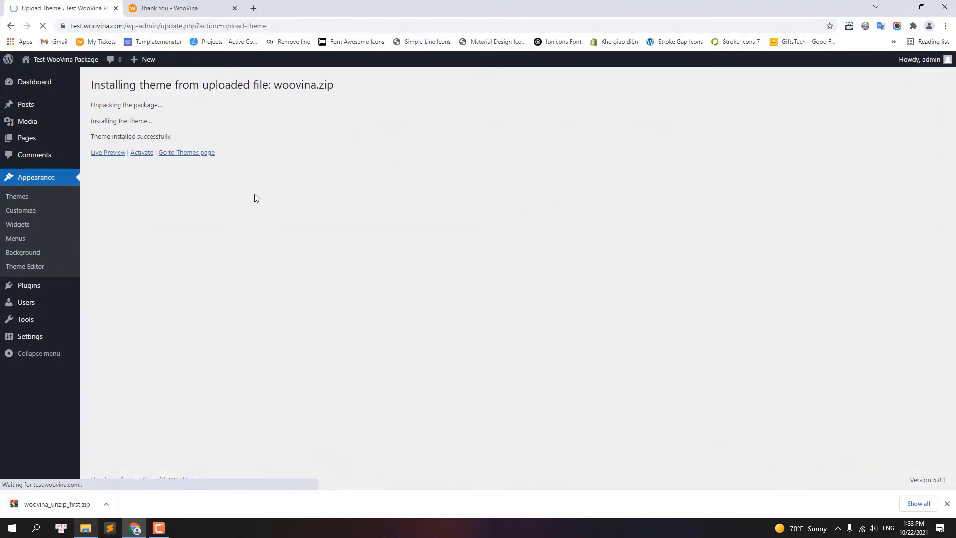
pyautogui.click(143, 153)
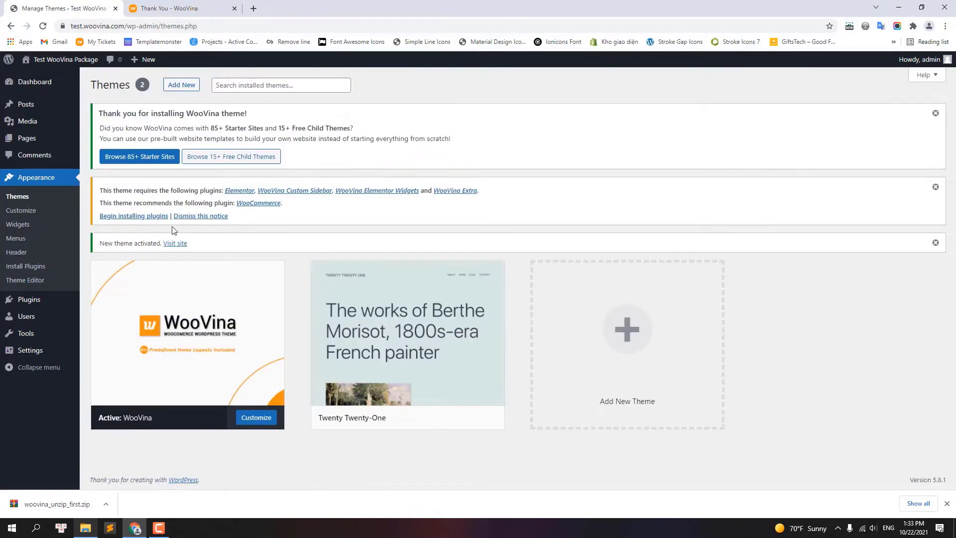
# Bulk-install all plugins that the WooVina theme requires or recommends, from Elementor to WooCommerce
pyautogui.click(127, 215)
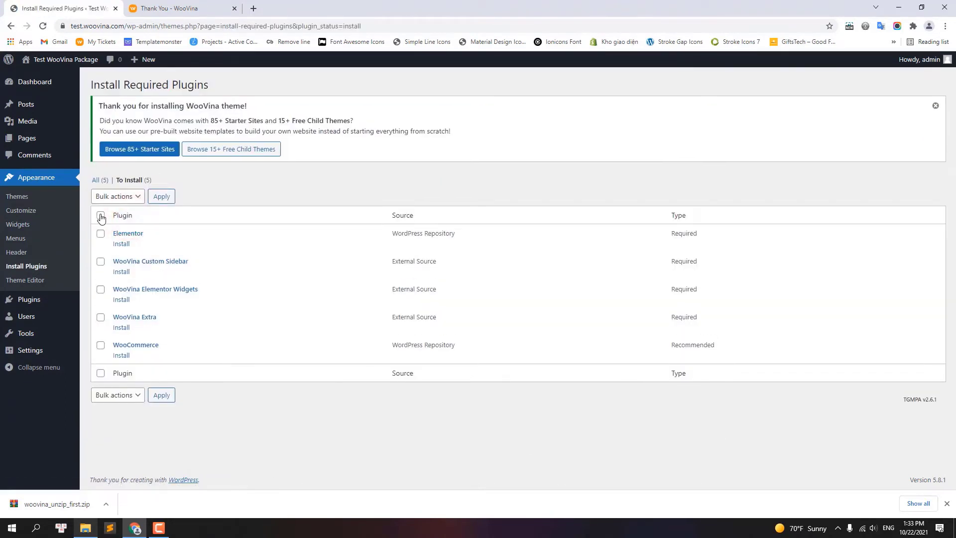
pyautogui.click(100, 215)
pyautogui.click(114, 196)
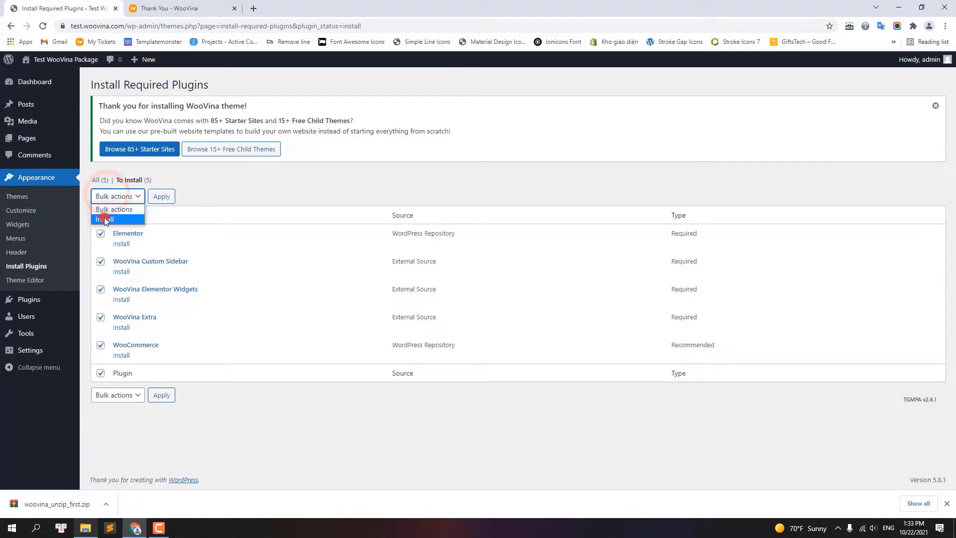
pyautogui.click(105, 220)
pyautogui.click(161, 196)
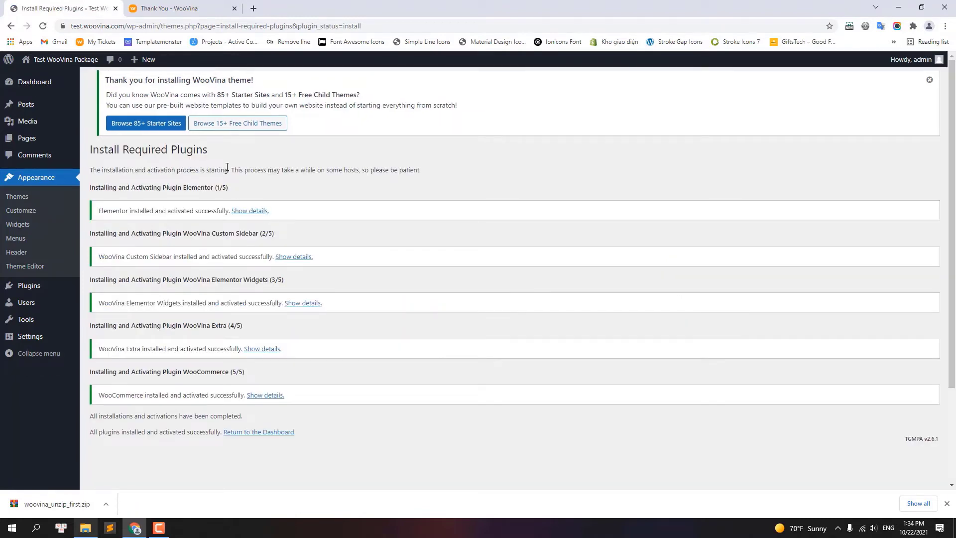
# Download woovina-yomibuy-package.zip from the downloads section of the WooVina account dashboard and save it to the Desktop
pyautogui.click(186, 7)
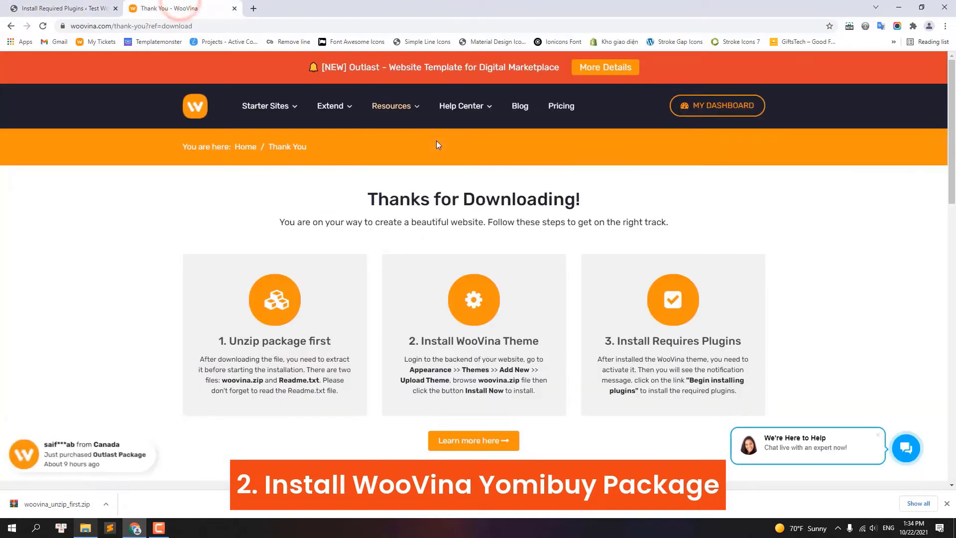
pyautogui.click(717, 109)
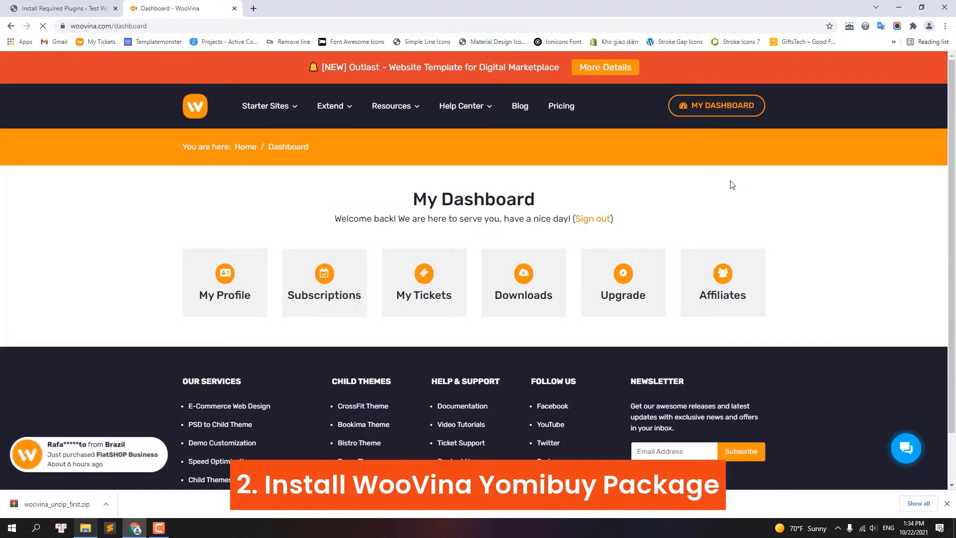
pyautogui.click(512, 291)
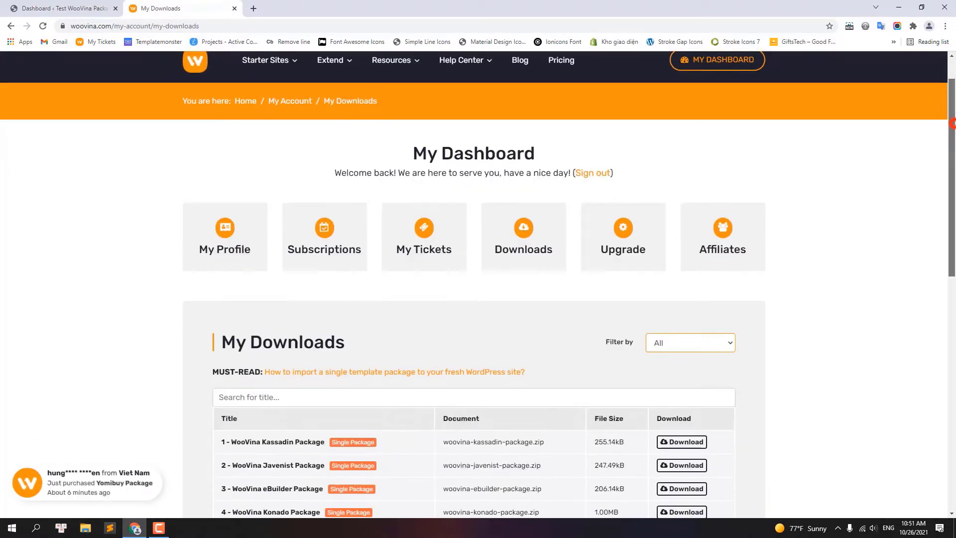
pyautogui.scroll(-9, 581, 301)
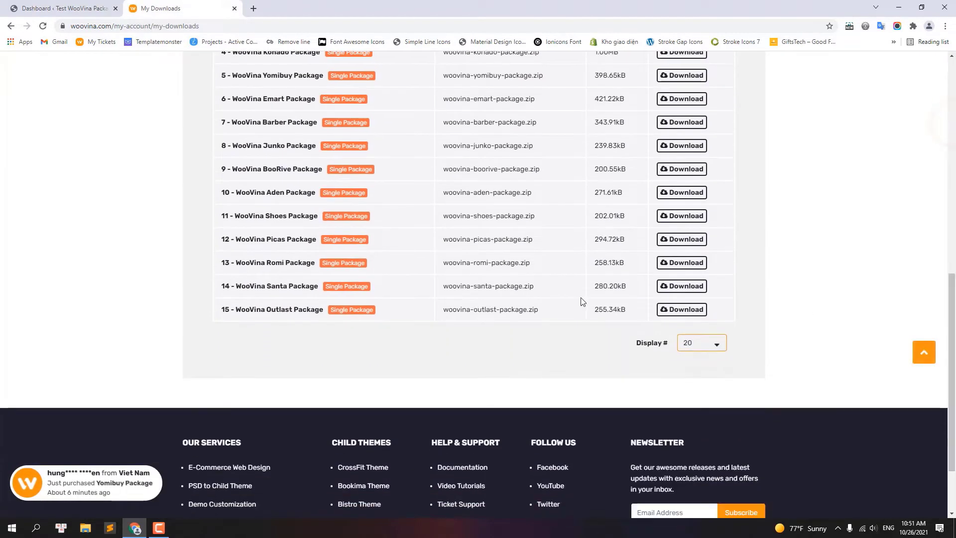
pyautogui.scroll(2, 357, 250)
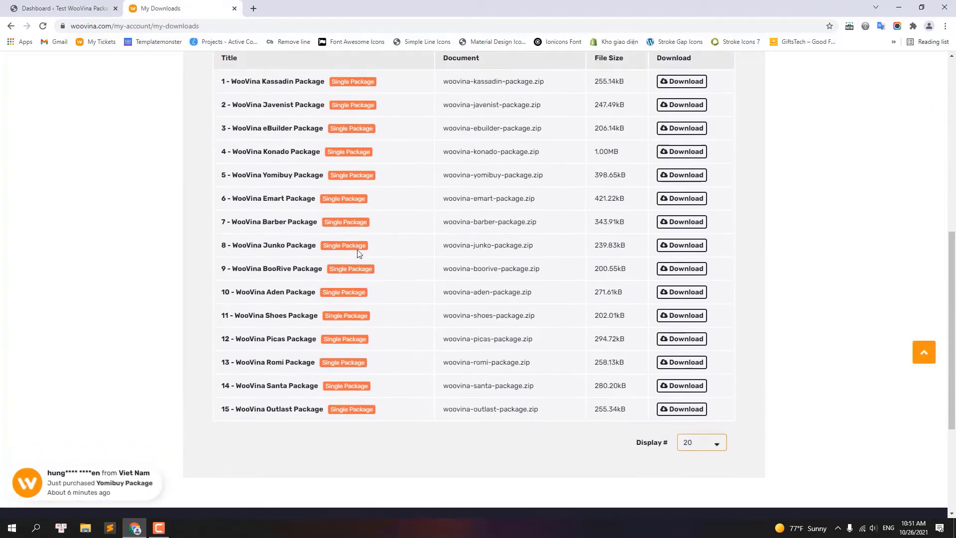
pyautogui.click(692, 176)
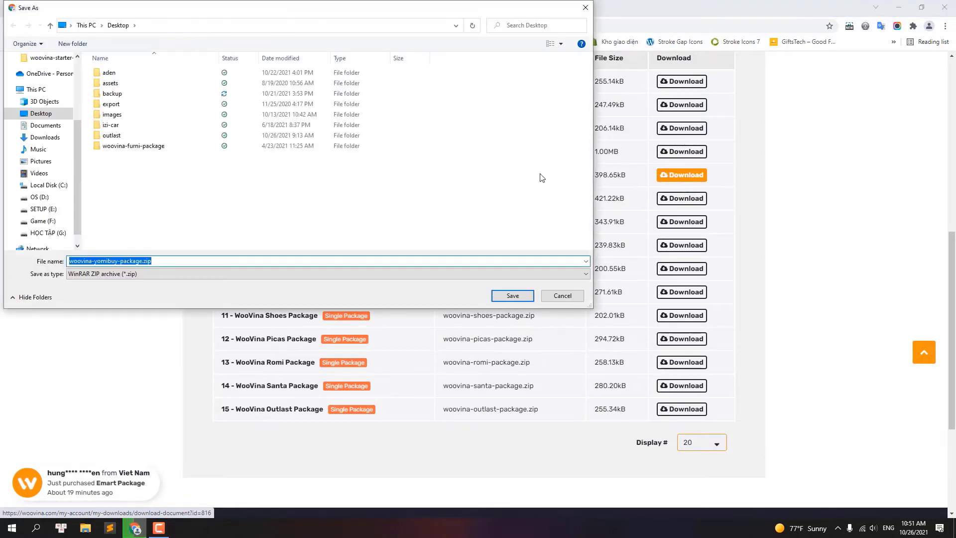
pyautogui.click(512, 296)
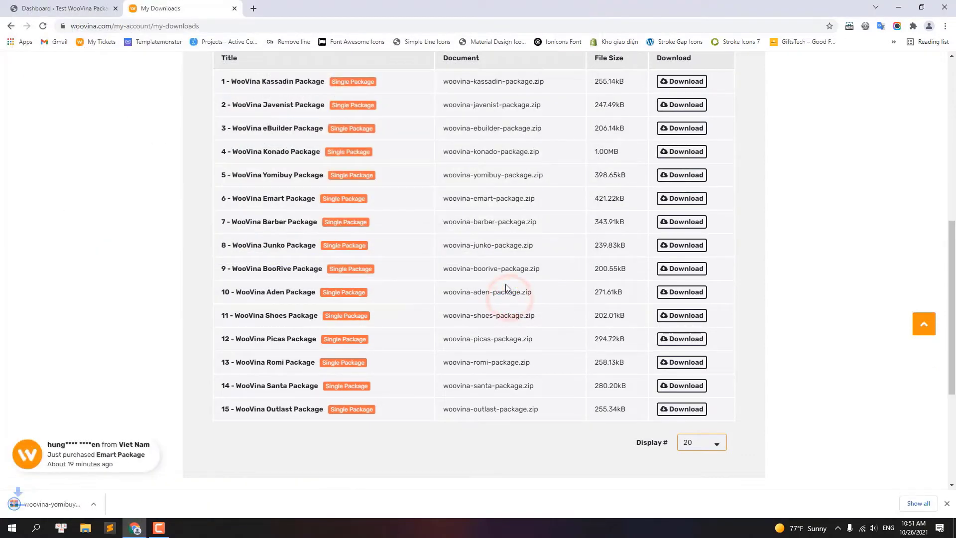
# In the WordPress admin, upload woovina-yomibuy-package.zip as a new plugin, install it and activate it
pyautogui.click(53, 7)
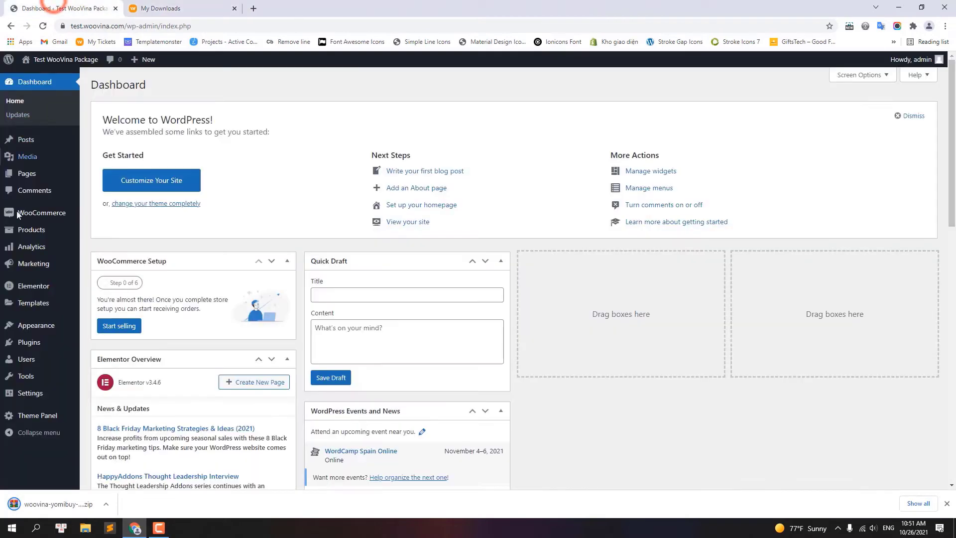
pyautogui.moveTo(27, 344)
pyautogui.click(103, 358)
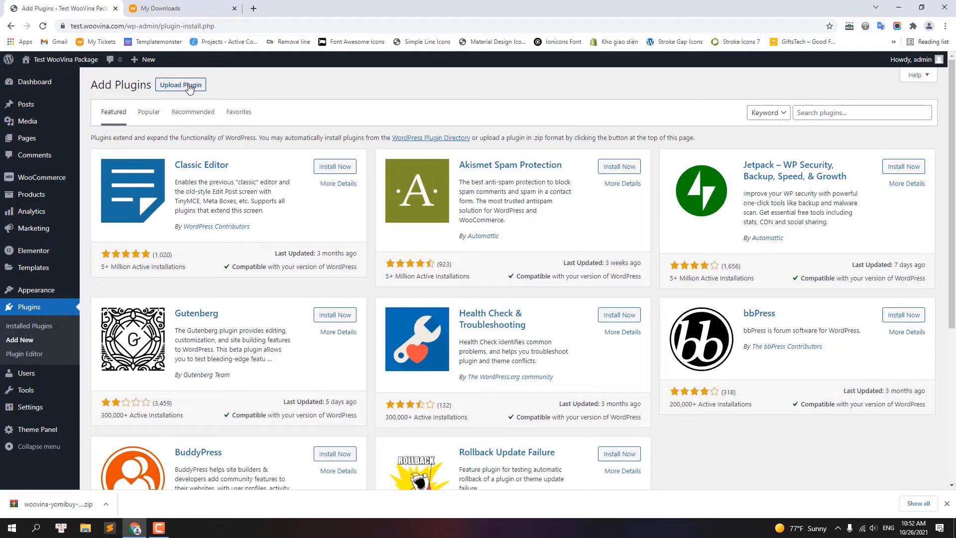
pyautogui.click(190, 87)
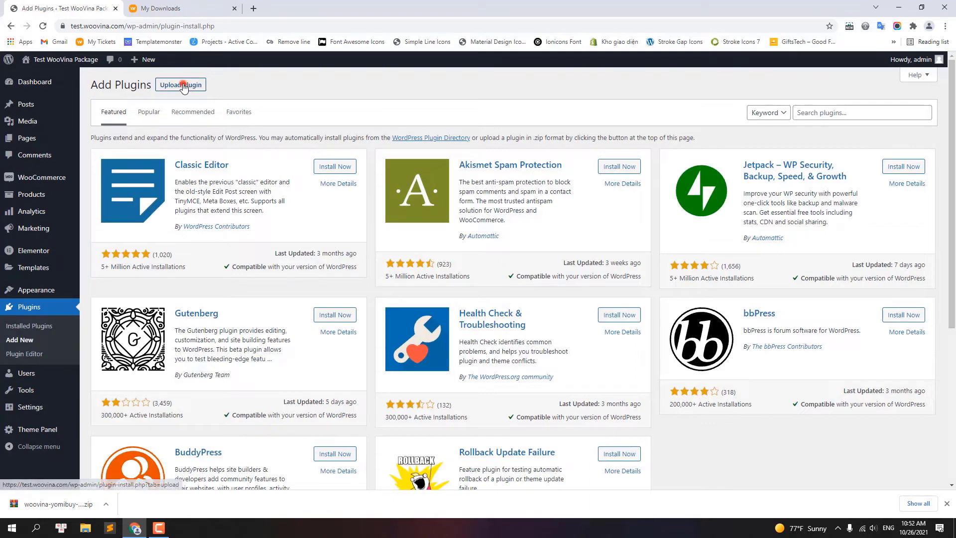
pyautogui.click(450, 175)
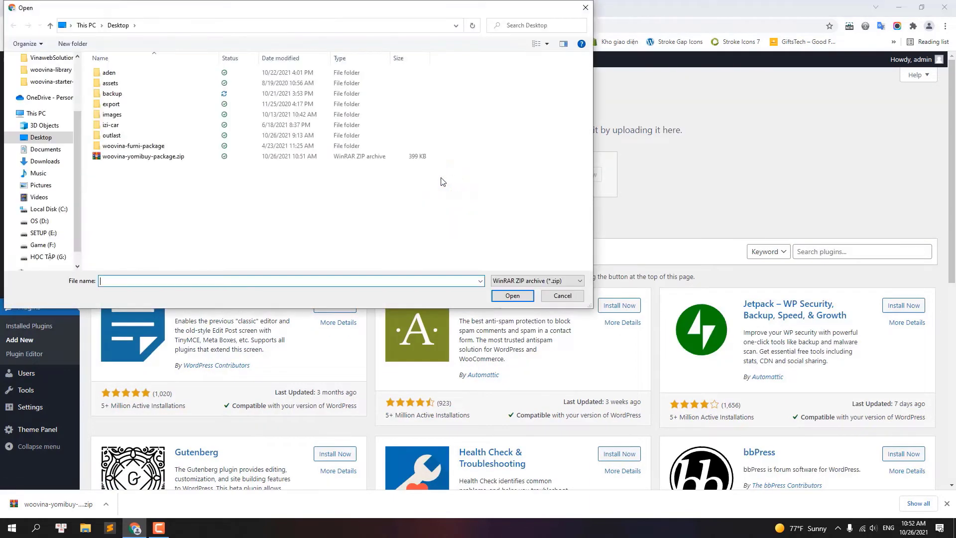
pyautogui.click(153, 158)
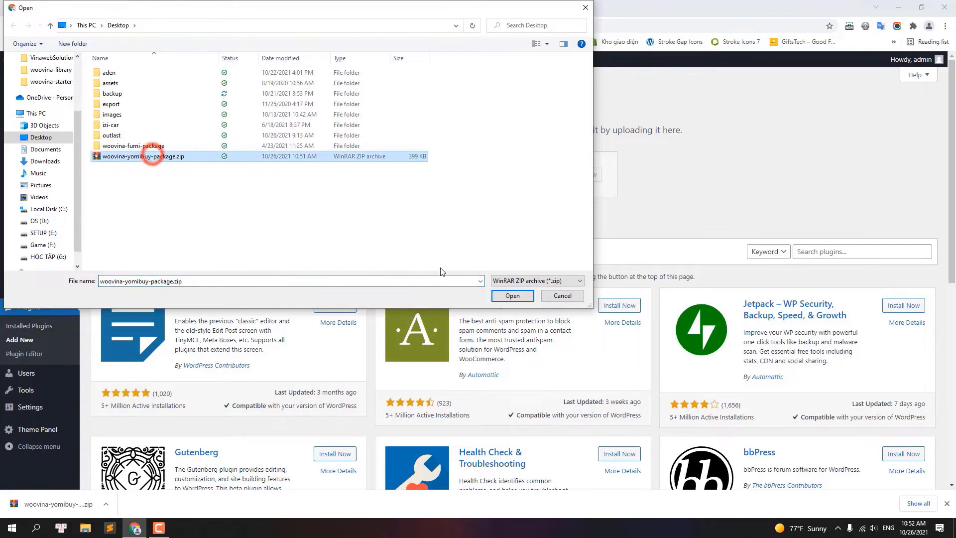
pyautogui.click(505, 295)
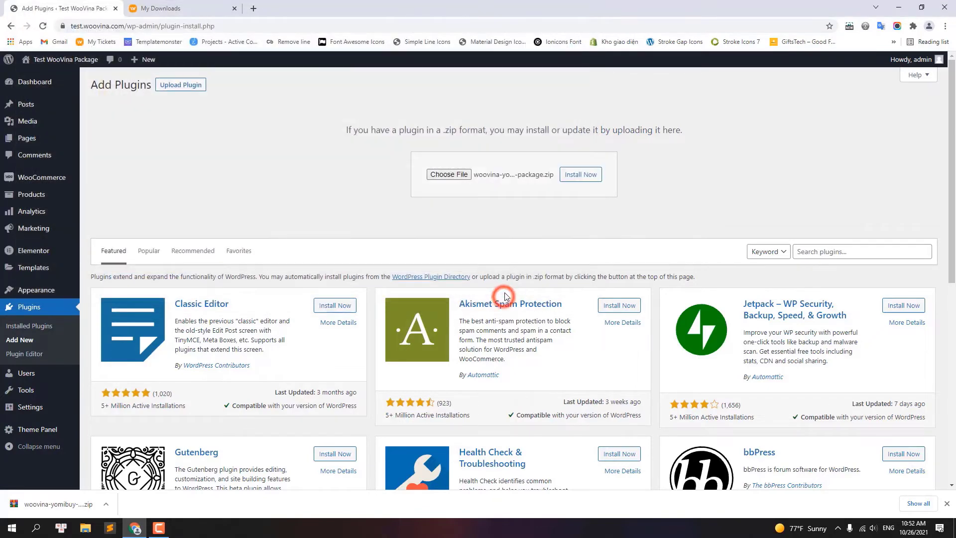
pyautogui.click(576, 177)
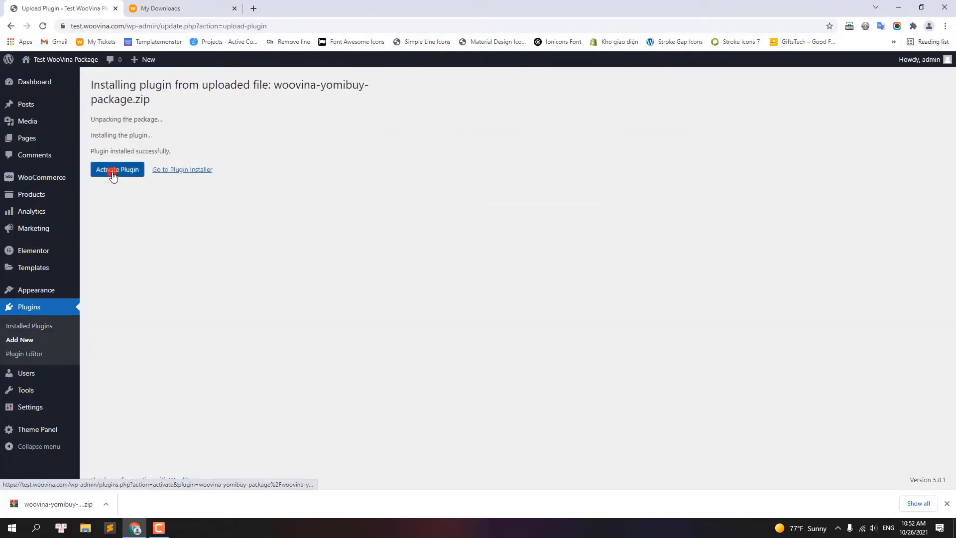
pyautogui.click(113, 174)
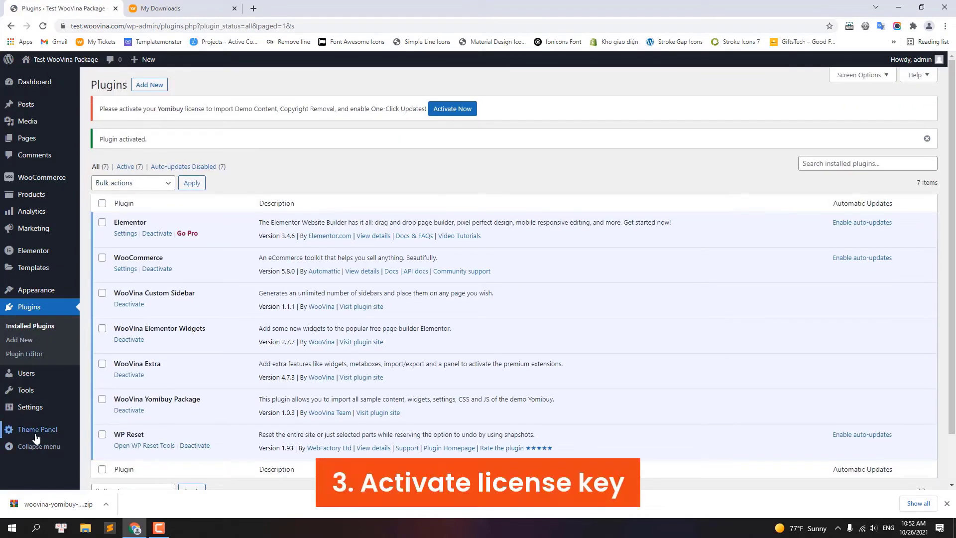
# Open the theme licenses settings, and copy the Yomibuy Package license key from the WooVina account's subscription history
pyautogui.moveTo(36, 438)
pyautogui.click(125, 460)
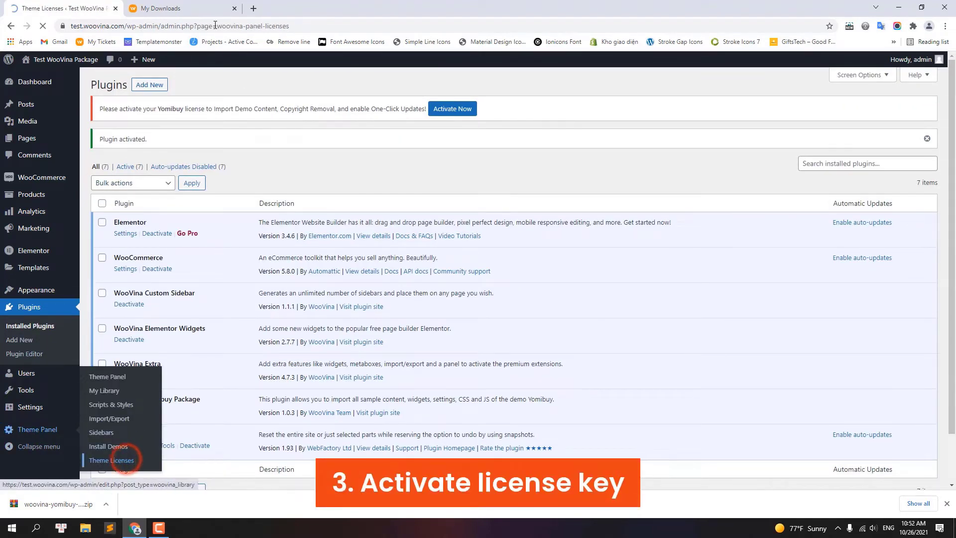
pyautogui.click(194, 8)
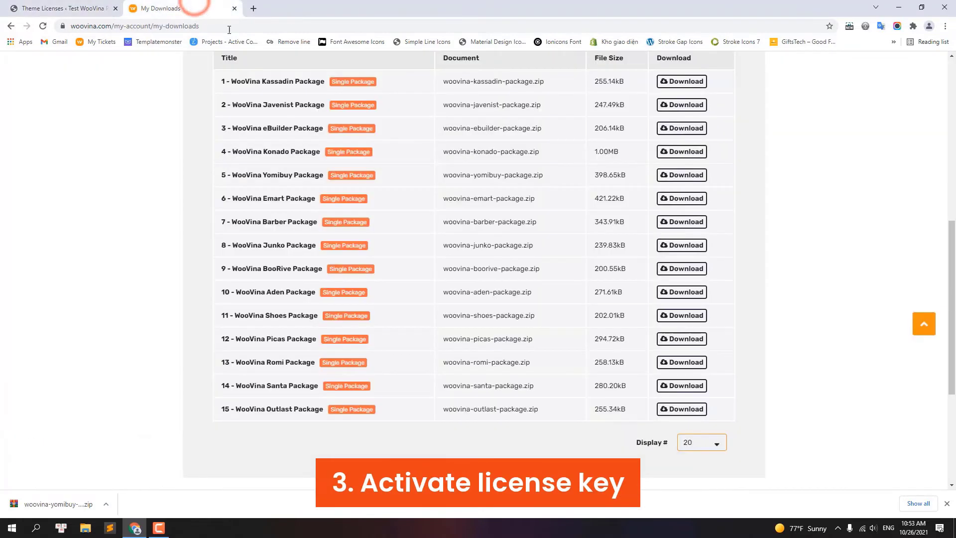
pyautogui.scroll(5, 363, 187)
pyautogui.click(324, 93)
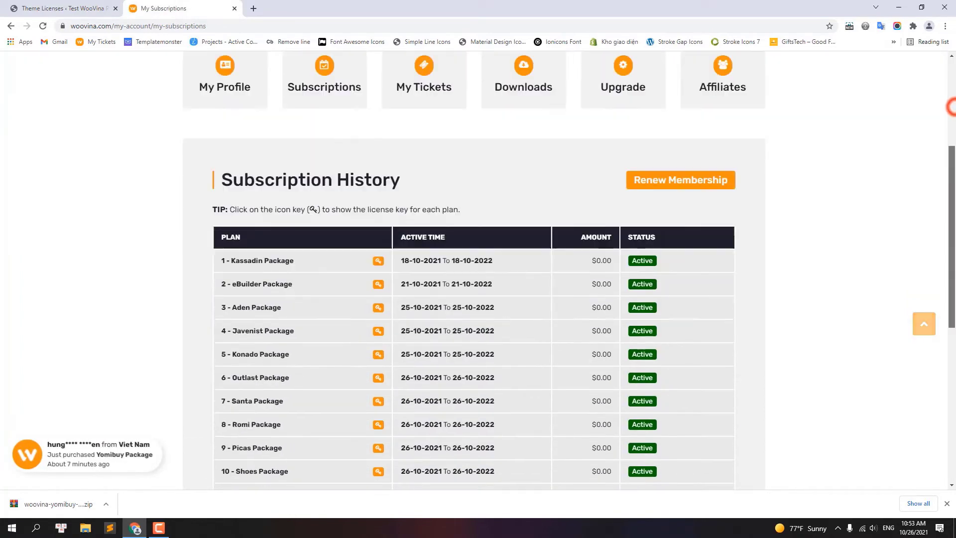
pyautogui.scroll(-8, 945, 107)
pyautogui.click(380, 218)
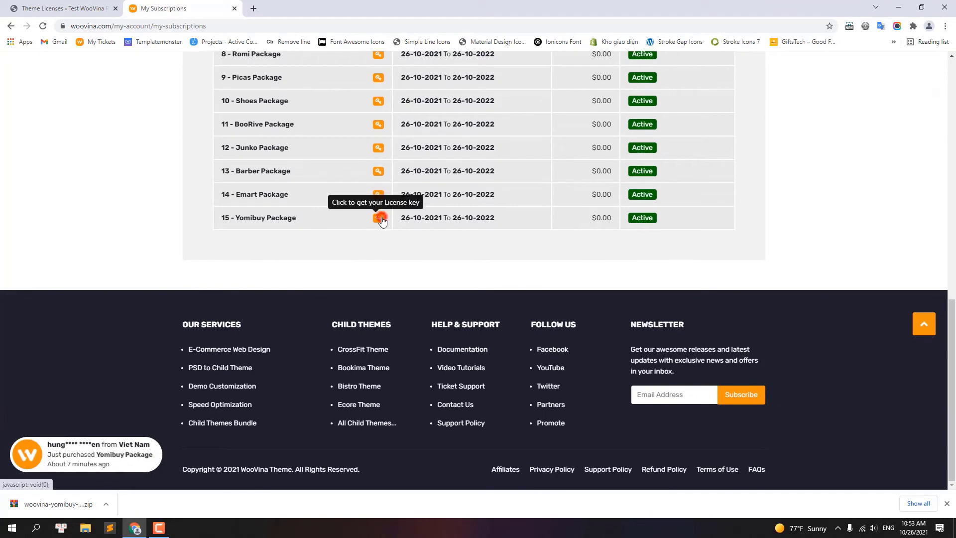
pyautogui.moveTo(396, 241); pyautogui.dragTo(270, 244)
pyautogui.rightClick(272, 243)
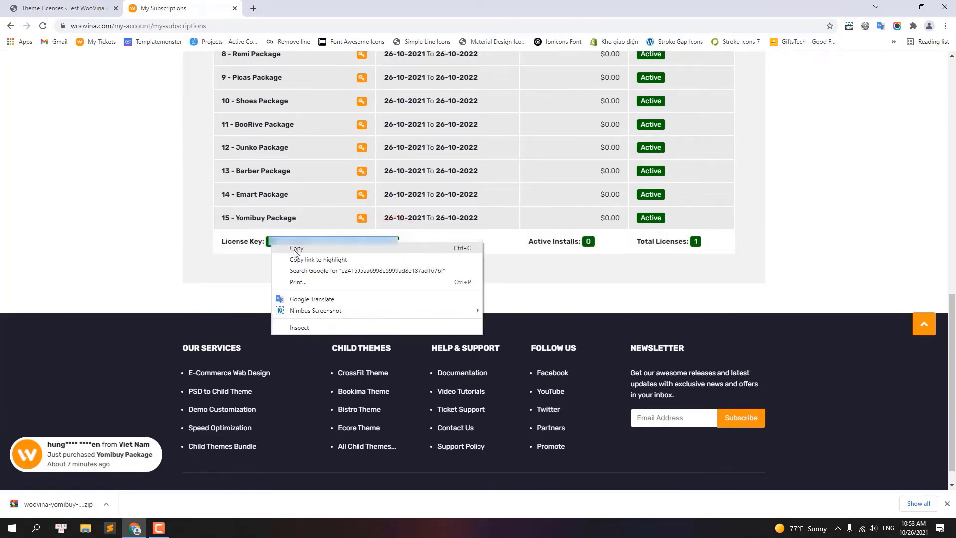
pyautogui.click(295, 249)
# Paste the copied license key into the Yomibuy License Key field of the WordPress license settings and save the changes
pyautogui.click(70, 8)
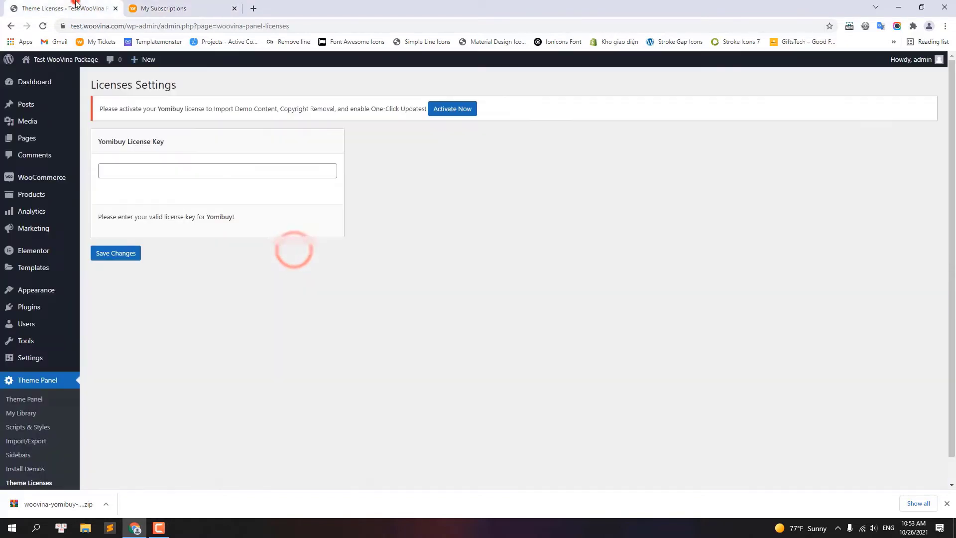
pyautogui.rightClick(164, 169)
pyautogui.click(193, 242)
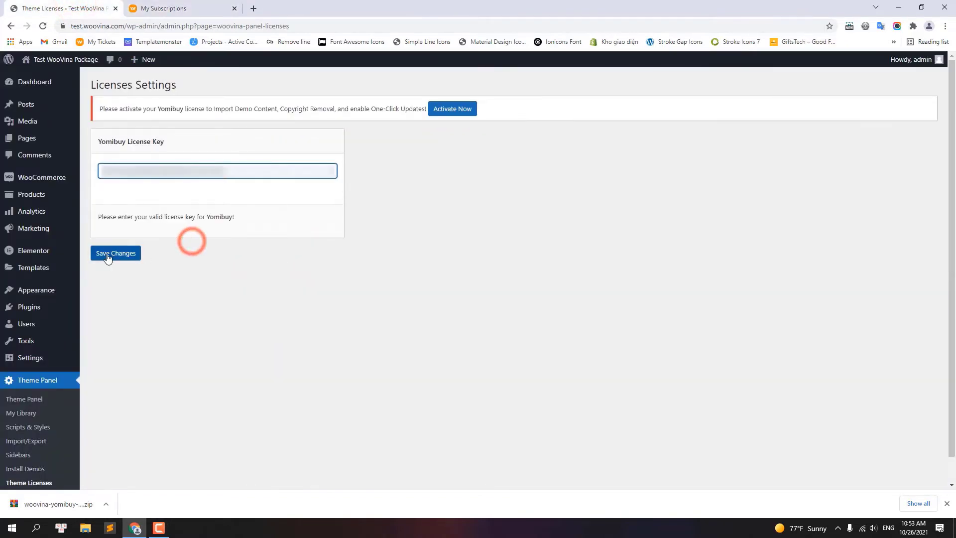
pyautogui.click(106, 253)
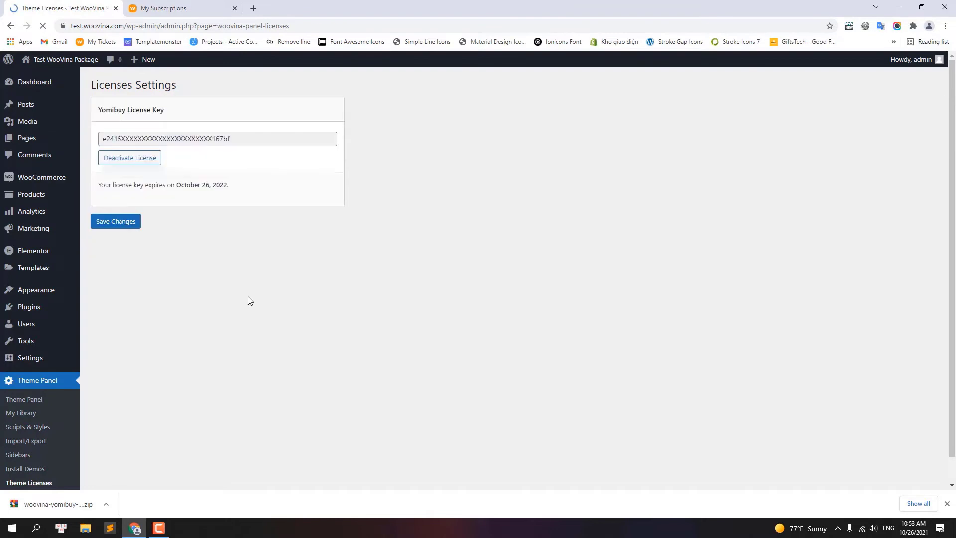
# Move all the default WordPress pages to the trash and empty the trash to delete them permanently
pyautogui.click(24, 143)
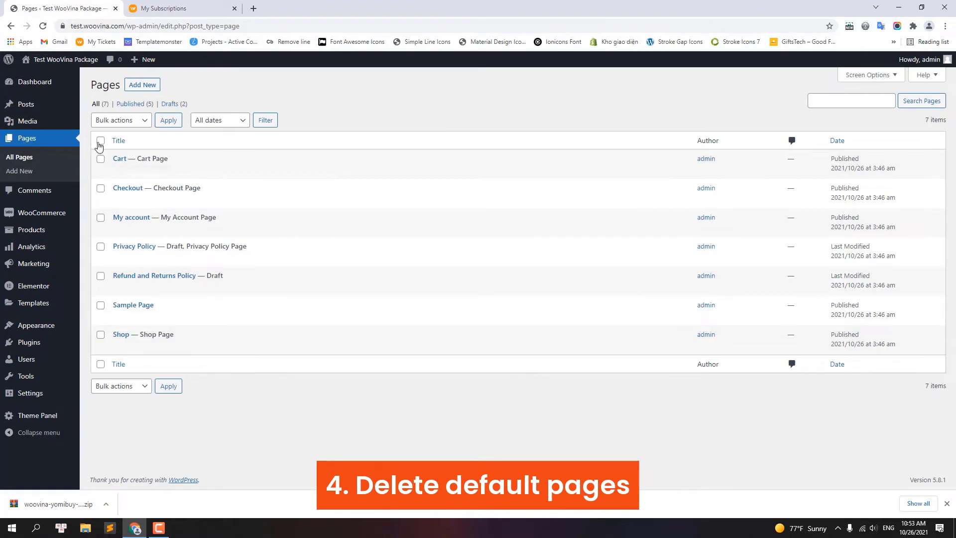
pyautogui.click(100, 141)
pyautogui.click(113, 120)
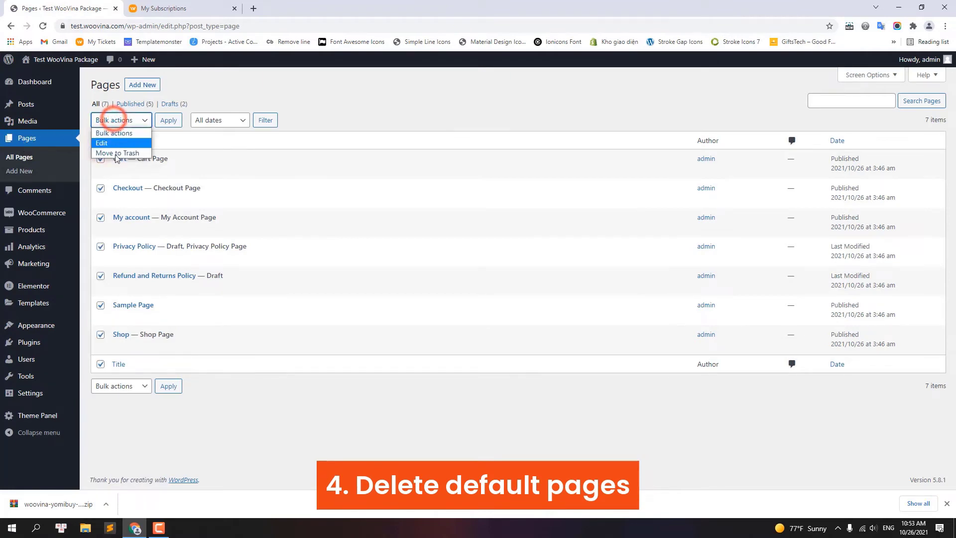
pyautogui.click(117, 153)
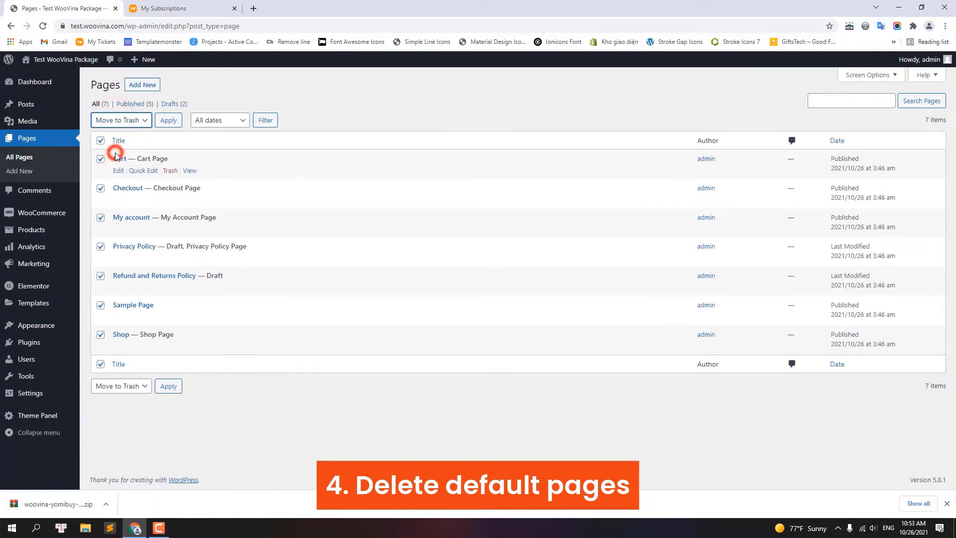
pyautogui.click(167, 121)
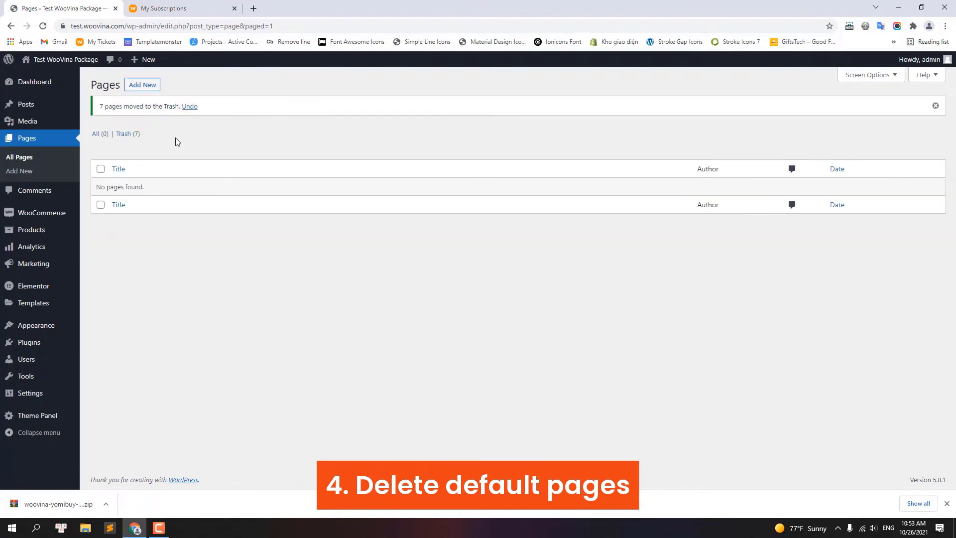
pyautogui.click(124, 135)
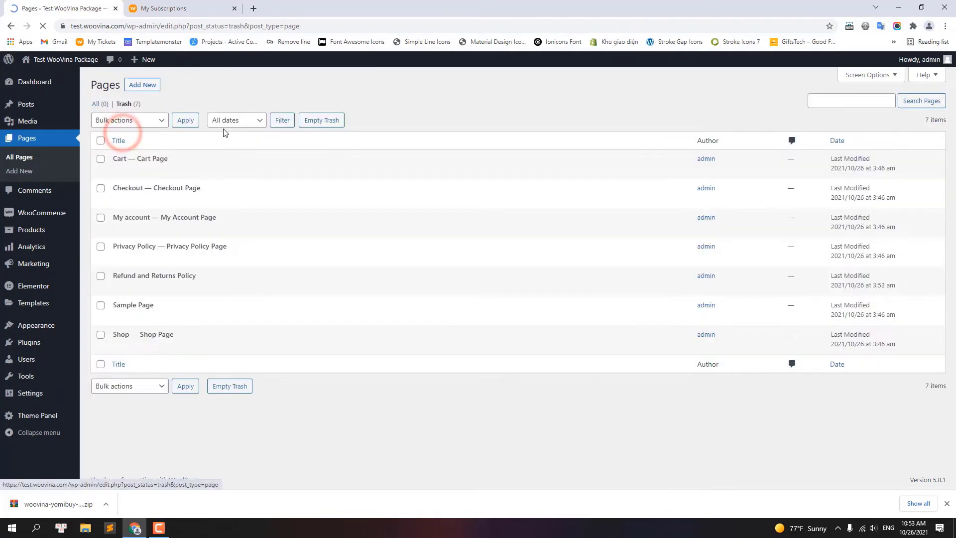
pyautogui.click(324, 120)
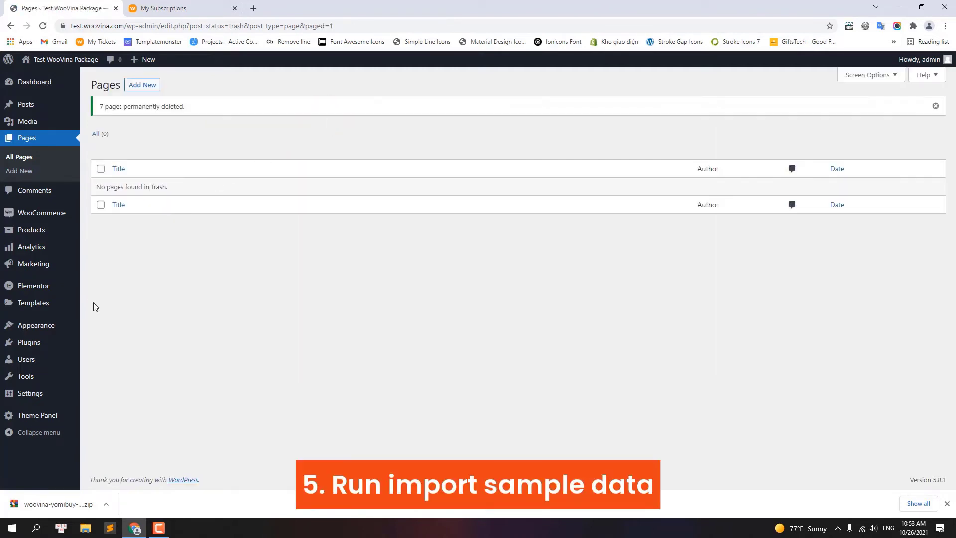
# Open the Yomibuy demo import from the theme's demo installer and install the required WPForms plugin
pyautogui.moveTo(55, 417)
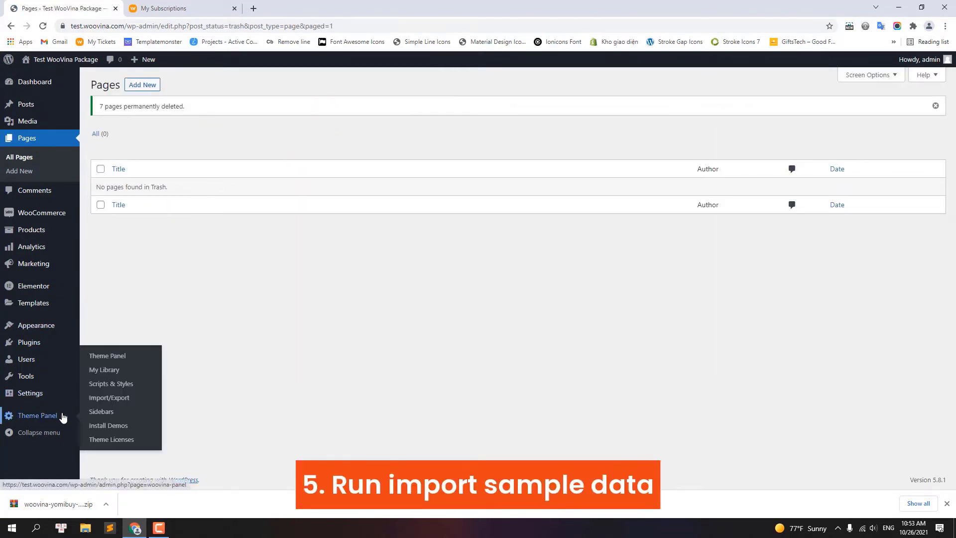
pyautogui.click(112, 431)
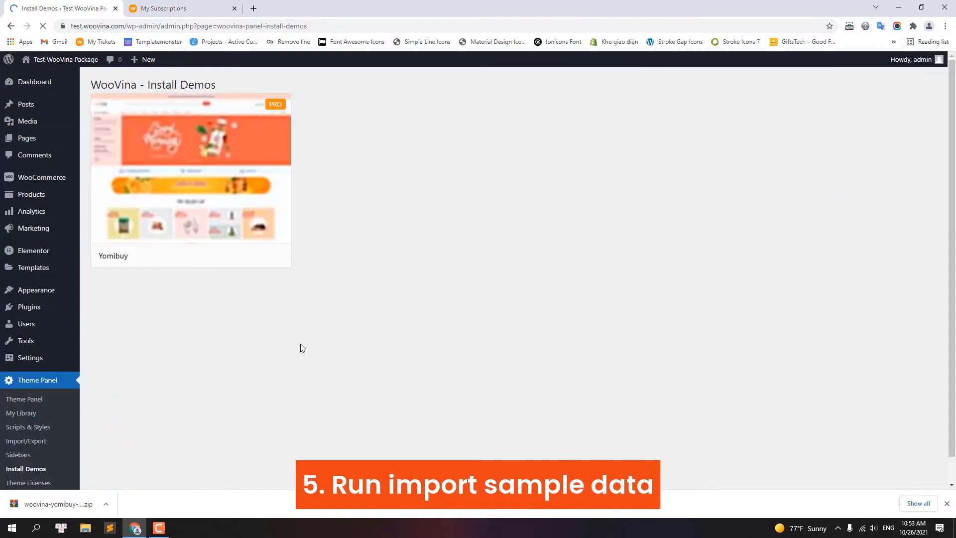
pyautogui.click(195, 167)
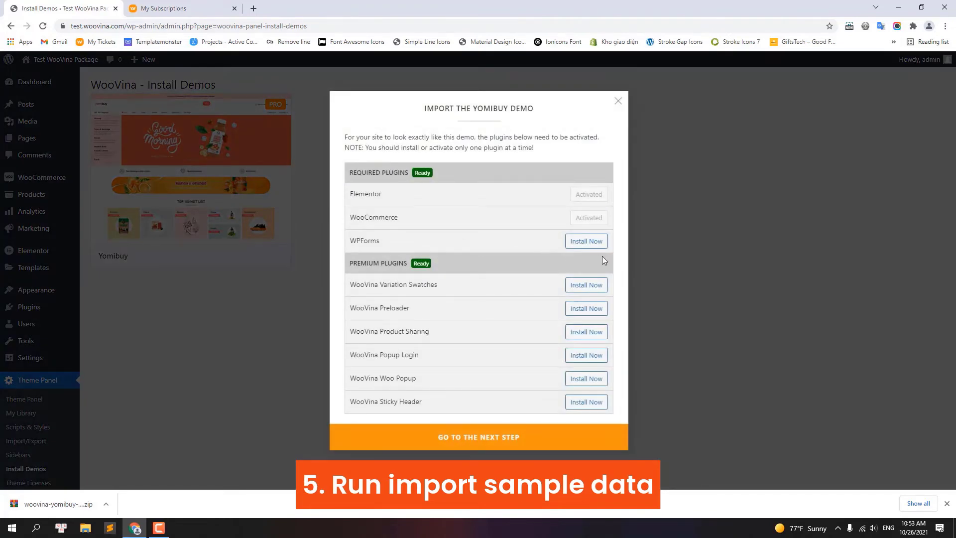
pyautogui.click(586, 243)
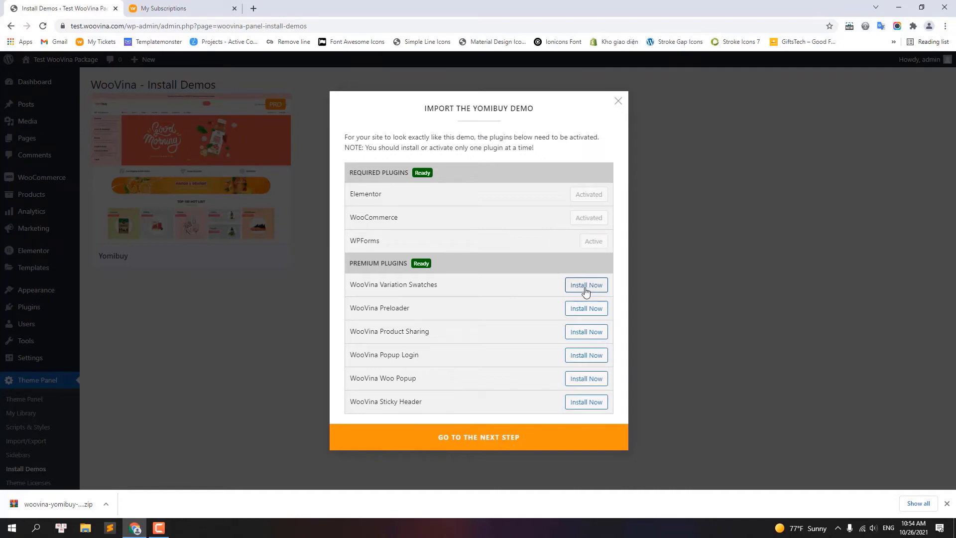
# Install the premium WooVina plugins one at a time: Variation Swatches, Preloader, Product Sharing, Popup Login, Woo Popup and Sticky Header
pyautogui.click(585, 291)
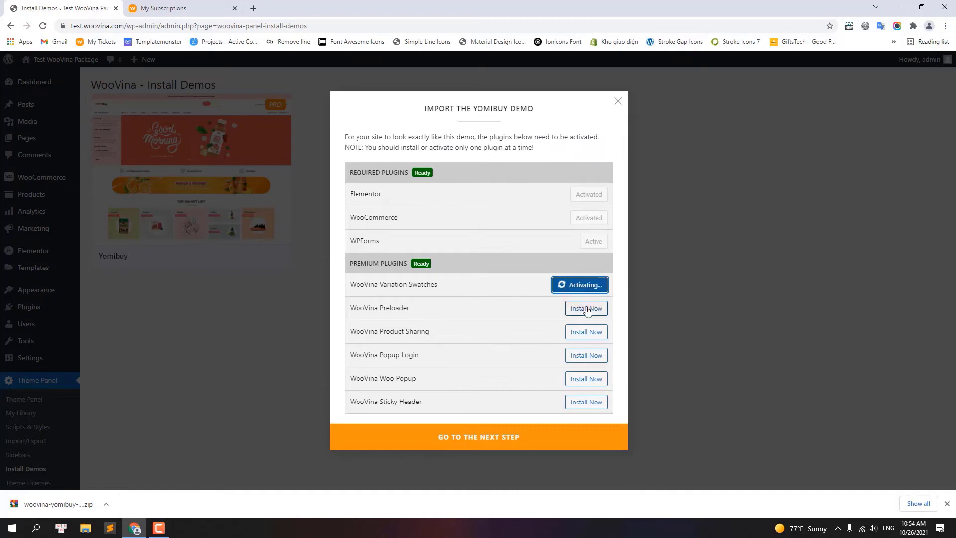
pyautogui.click(588, 310)
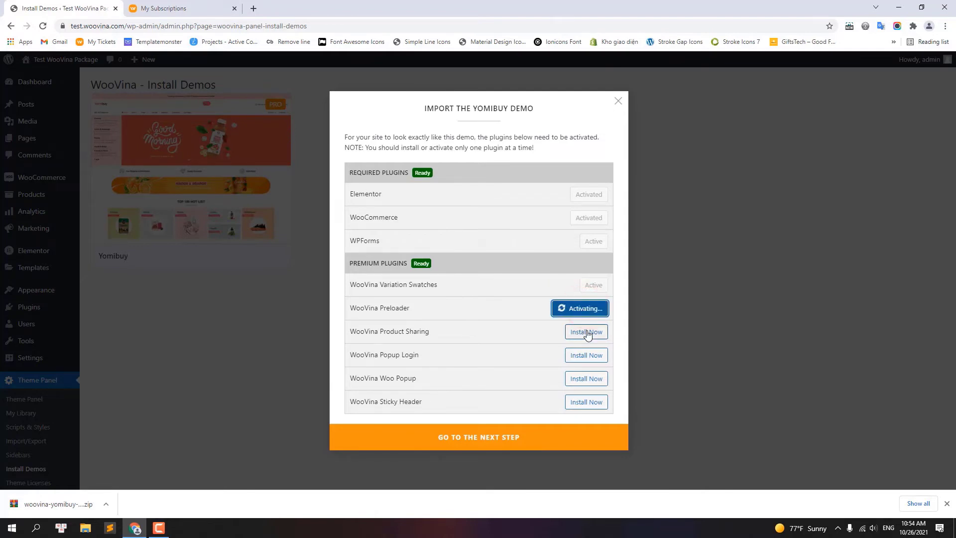
pyautogui.click(586, 332)
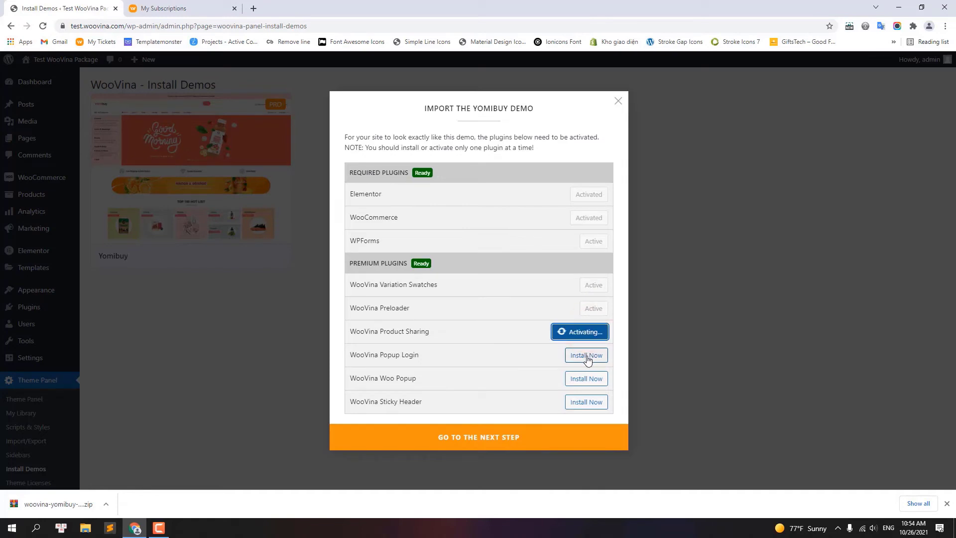
pyautogui.click(586, 356)
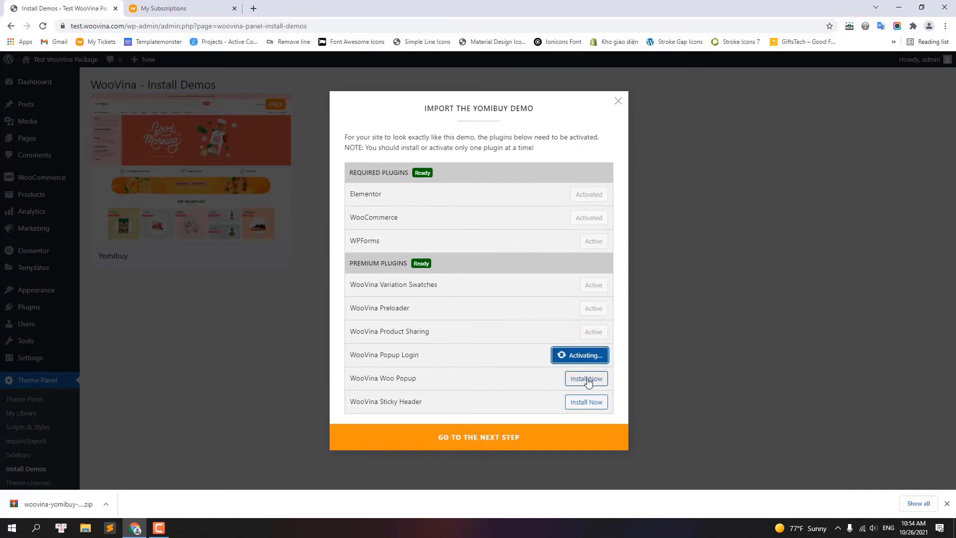
pyautogui.click(588, 379)
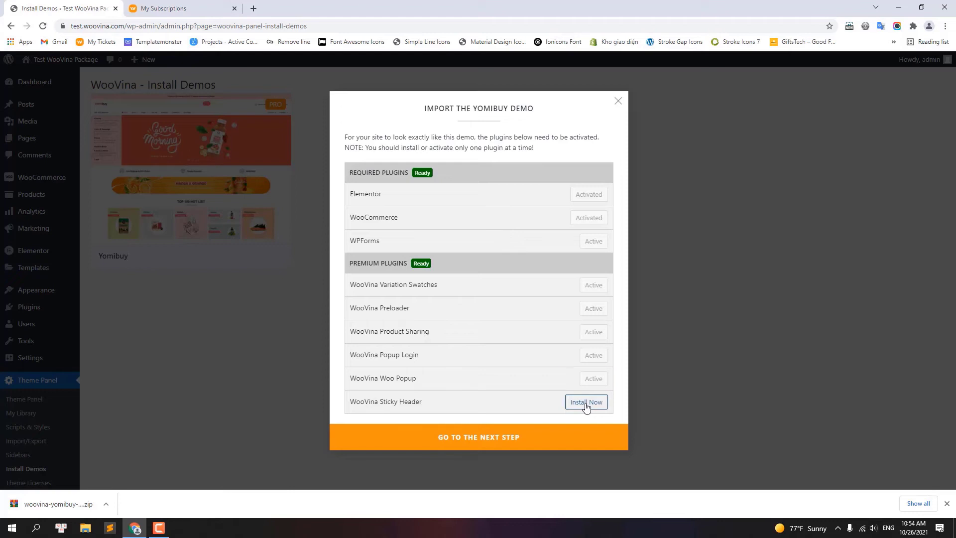
pyautogui.click(586, 405)
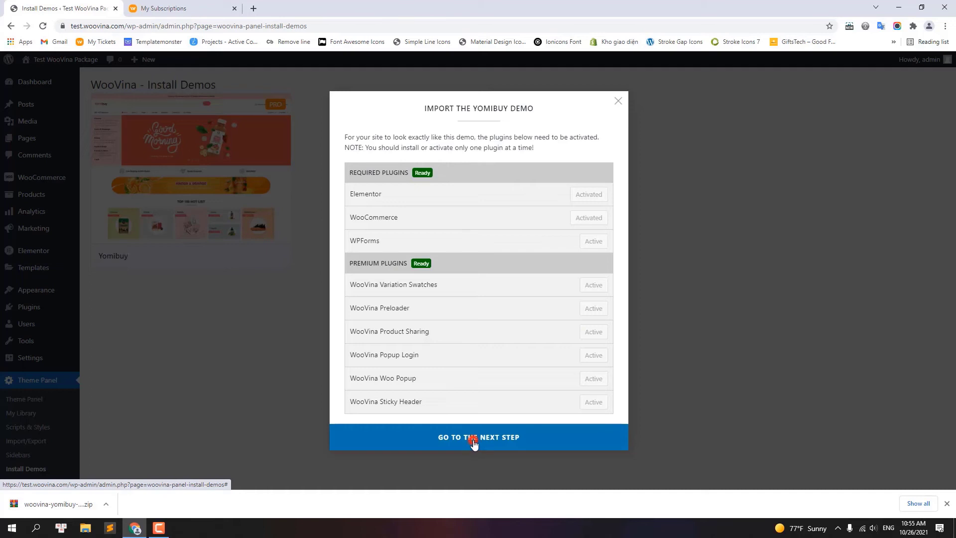
# Install the Yomibuy demo with XML data, customizer settings, widgets and contact form, and open the Elementor URL replacement tool
pyautogui.click(474, 443)
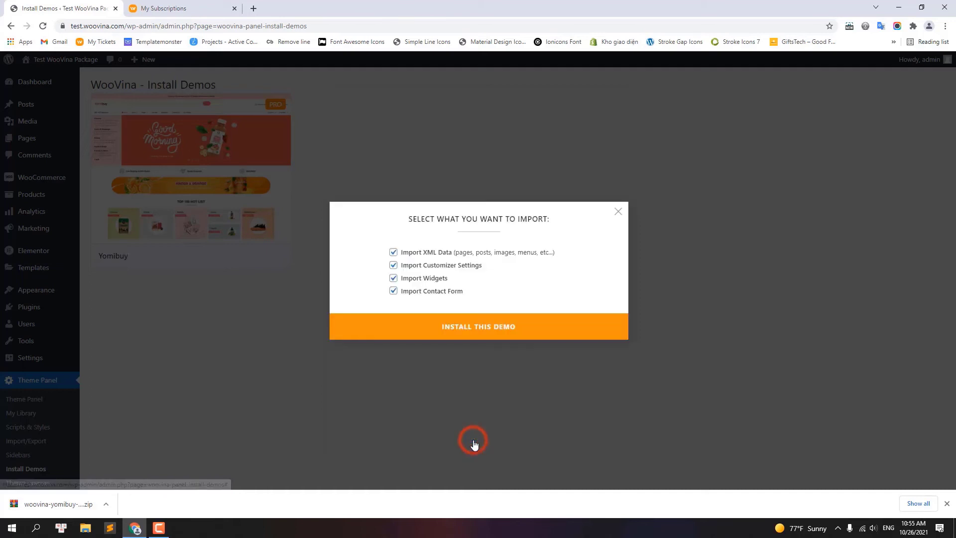
pyautogui.click(469, 327)
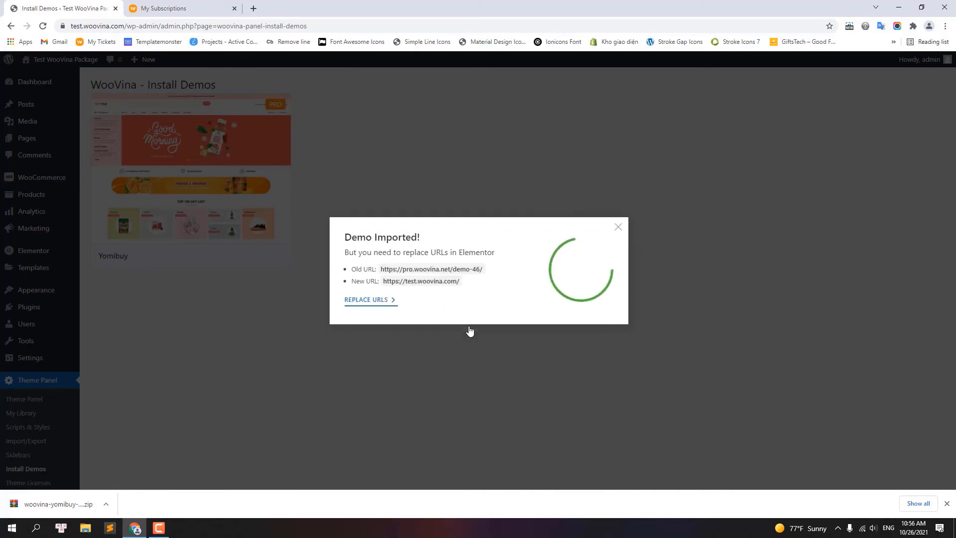
pyautogui.click(380, 300)
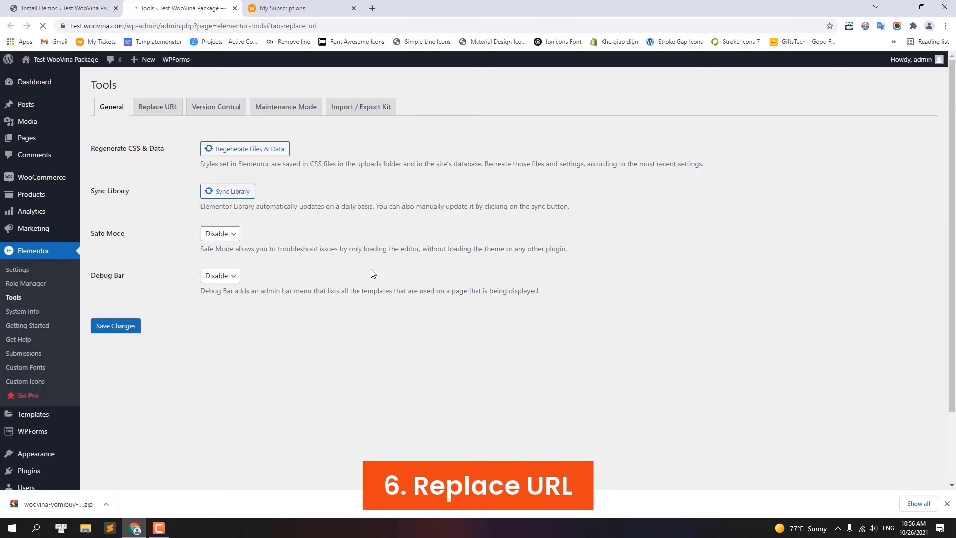
pyautogui.click(68, 4)
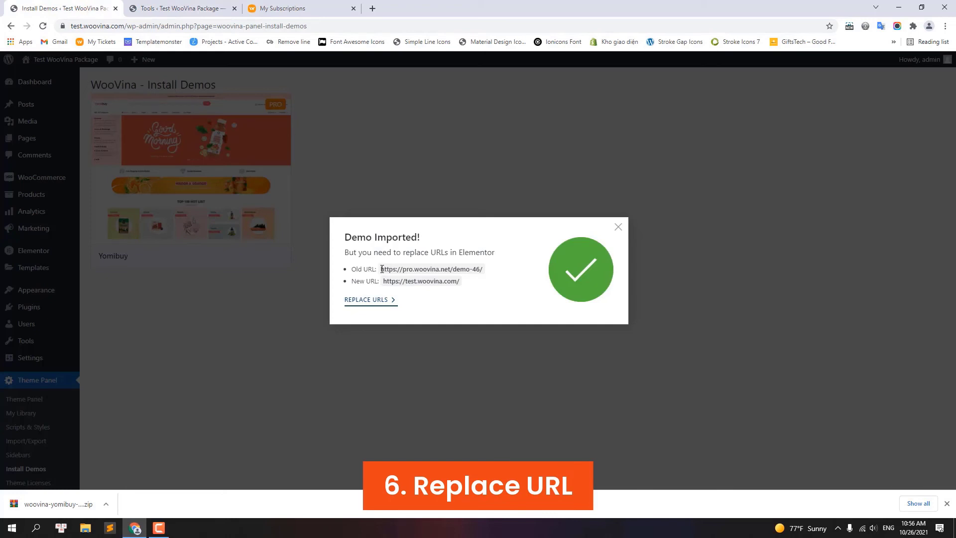
pyautogui.moveTo(381, 269); pyautogui.dragTo(481, 269)
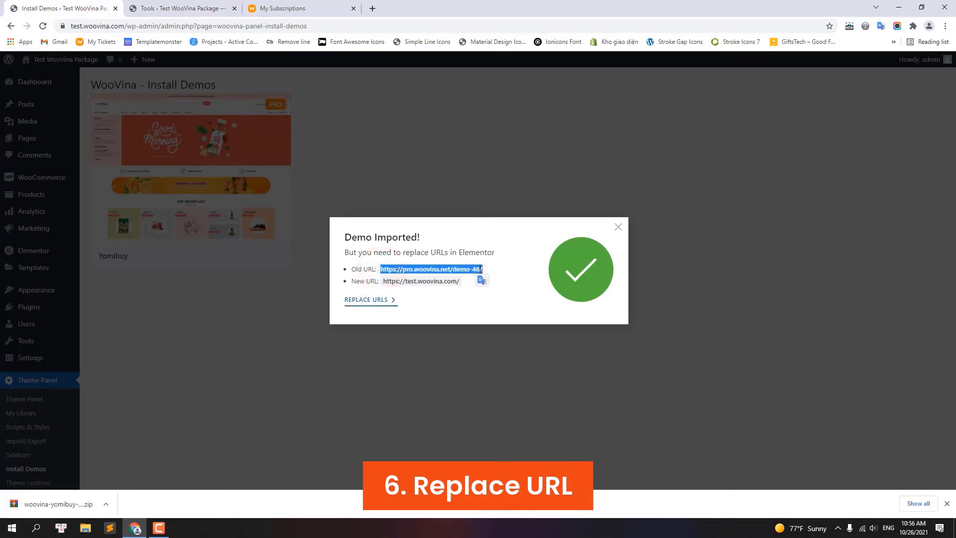
pyautogui.rightClick(481, 269)
pyautogui.click(500, 275)
pyautogui.click(134, 6)
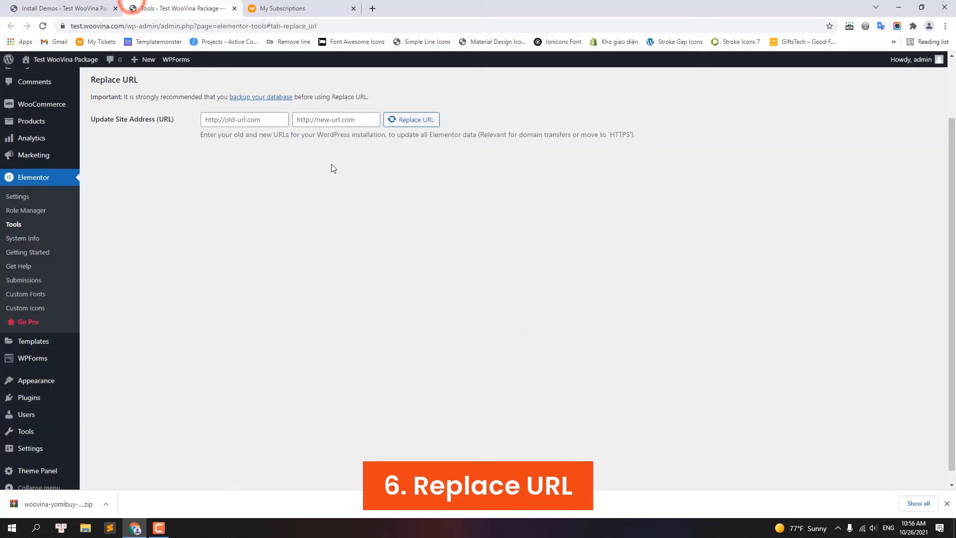
pyautogui.rightClick(245, 120)
pyautogui.click(273, 196)
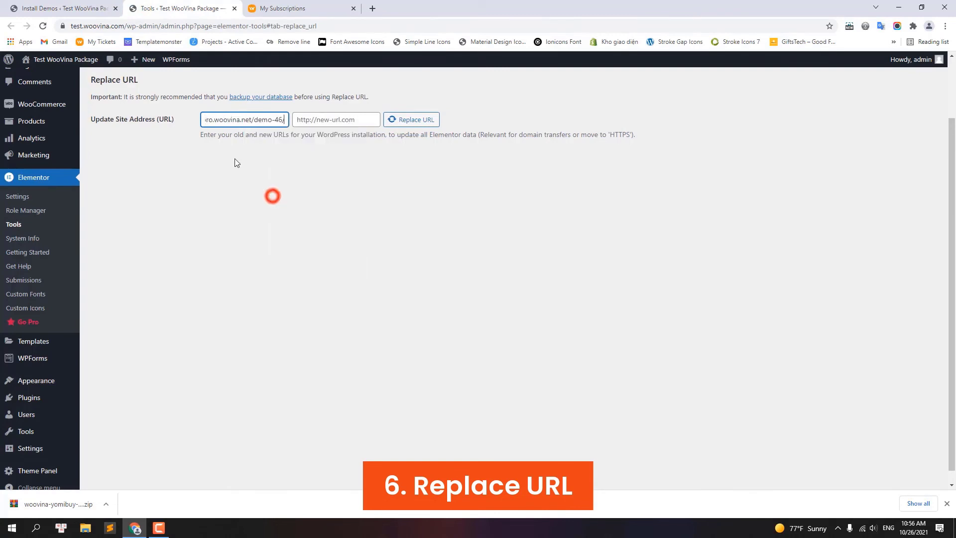
pyautogui.click(69, 7)
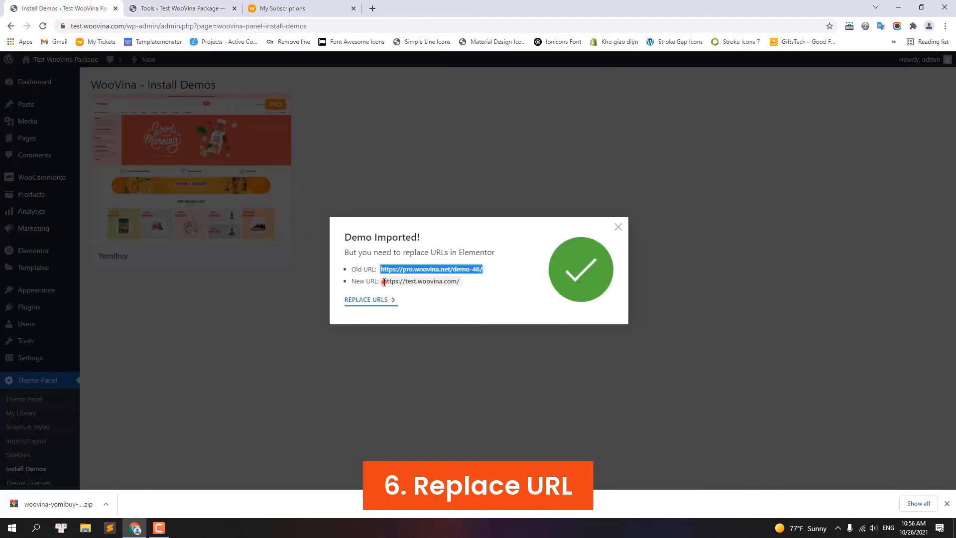
pyautogui.moveTo(384, 282); pyautogui.dragTo(459, 283)
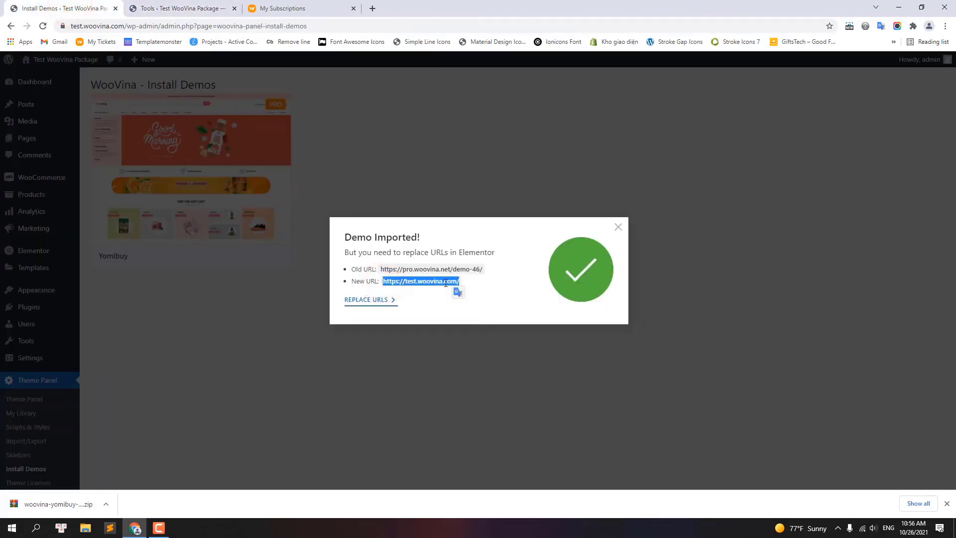
pyautogui.rightClick(446, 283)
pyautogui.click(466, 293)
pyautogui.click(155, 8)
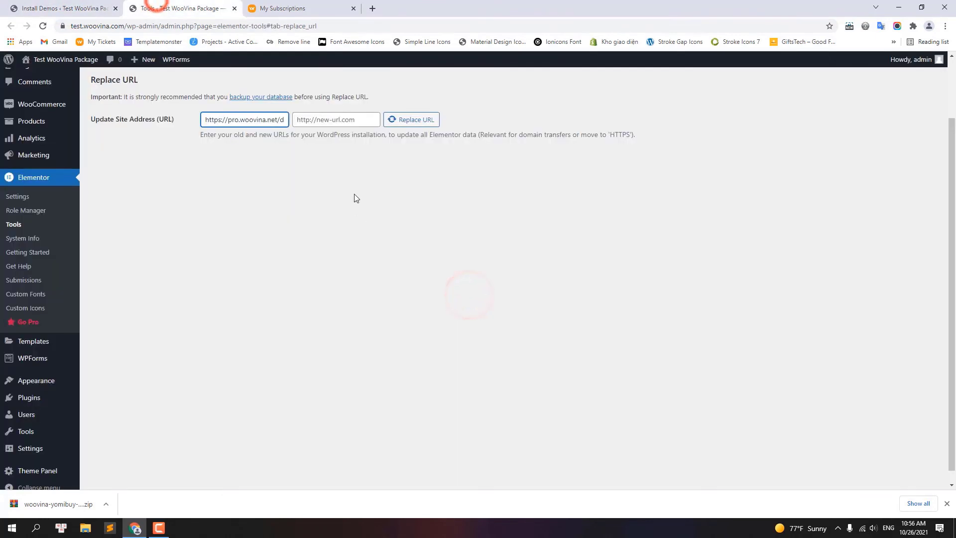
pyautogui.rightClick(335, 121)
pyautogui.click(357, 196)
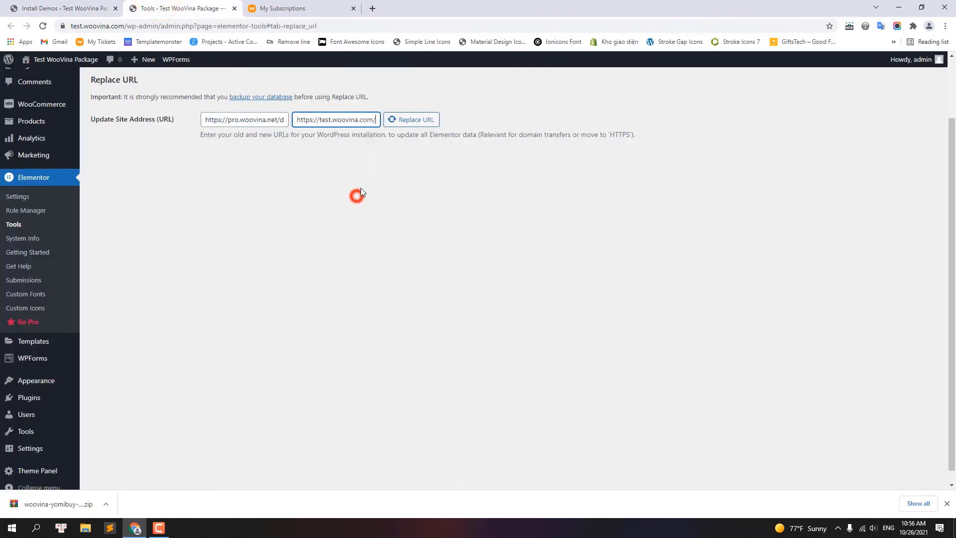
pyautogui.click(407, 120)
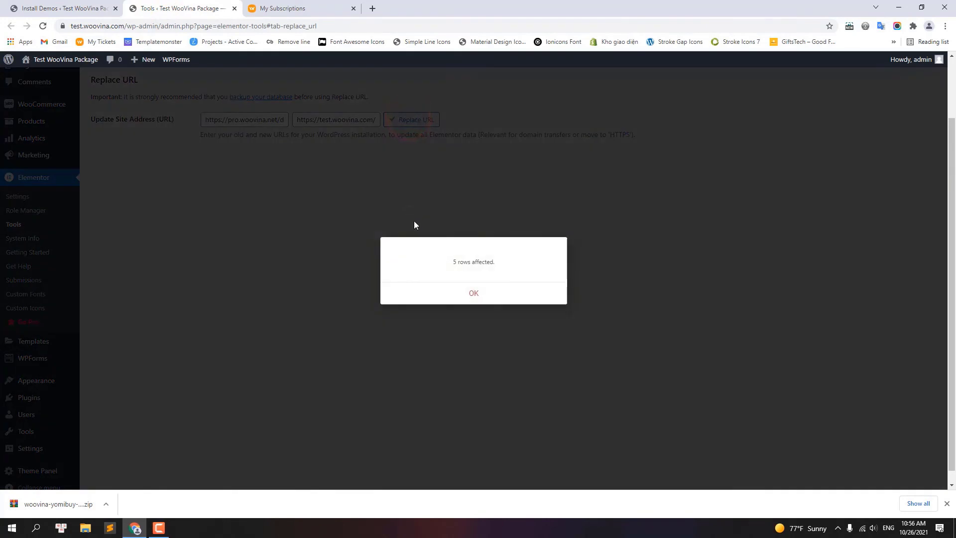
pyautogui.click(470, 294)
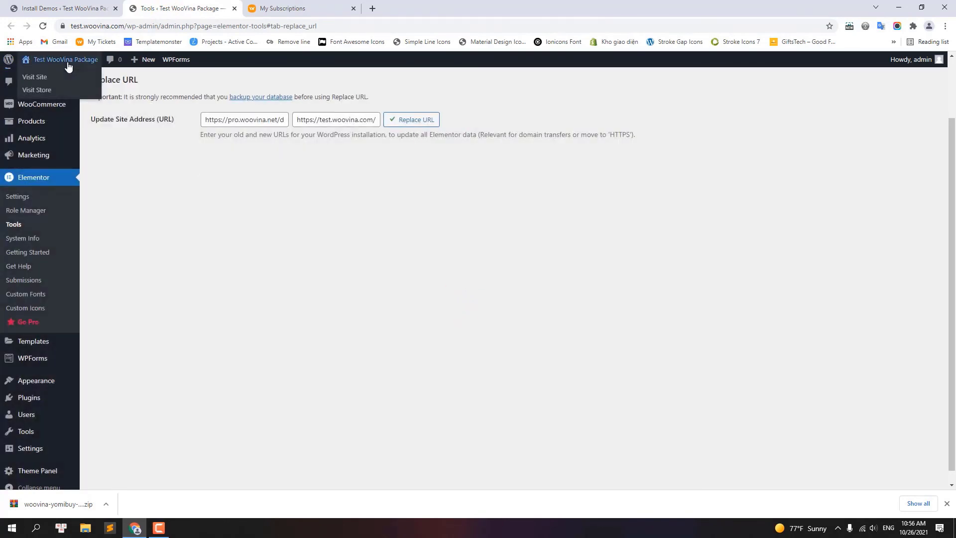
# Visit the site's front end and look through the Yomibuy home page down to the footer
pyautogui.click(67, 61)
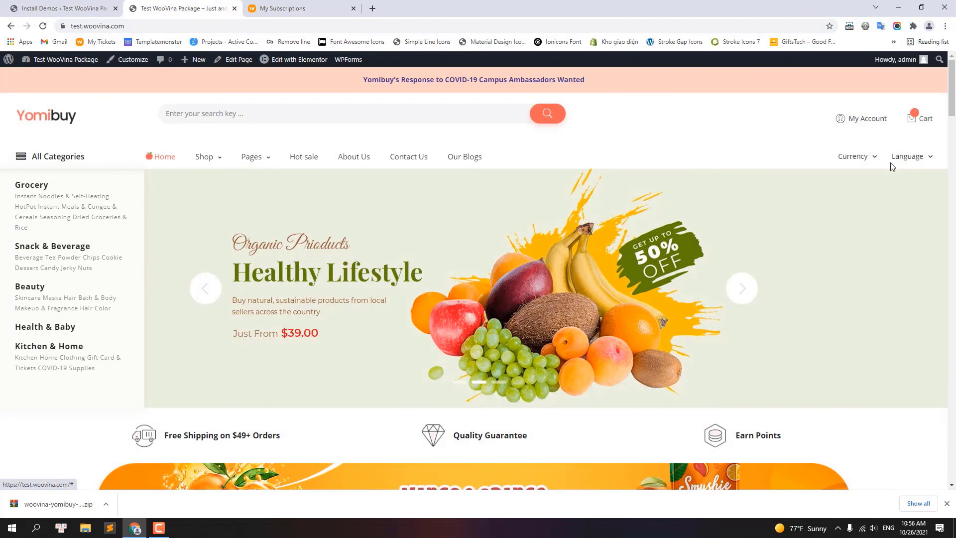
pyautogui.moveTo(954, 75); pyautogui.dragTo(954, 472)
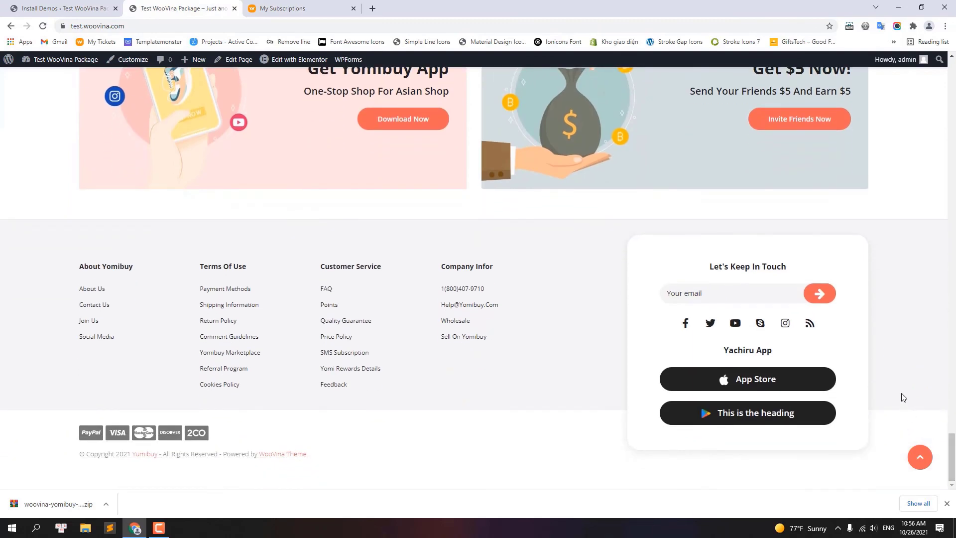